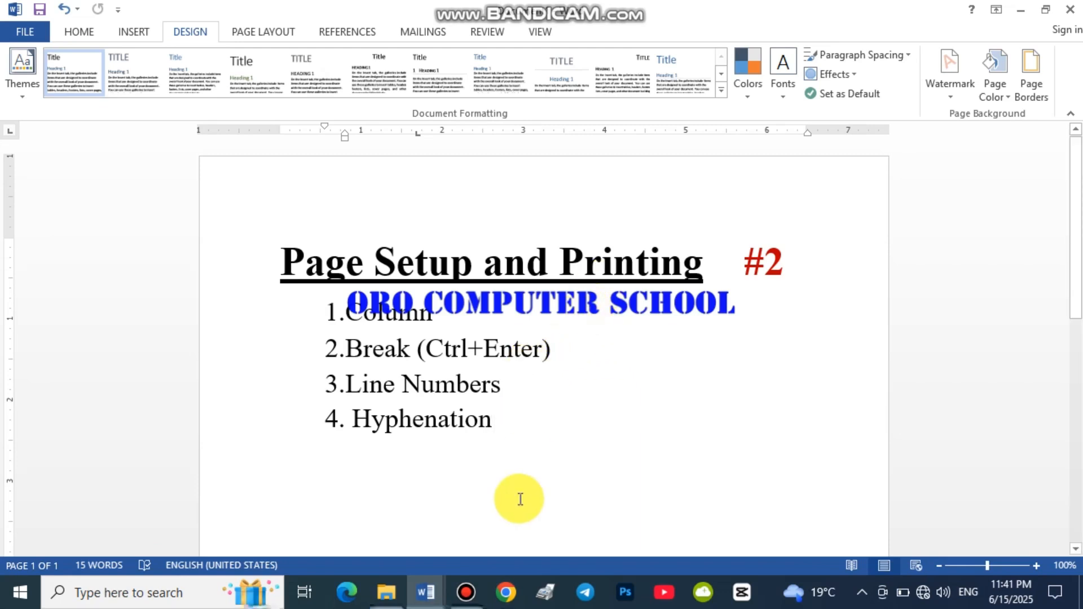
Step: Display the page layout commands for the document
left_click(258, 28)
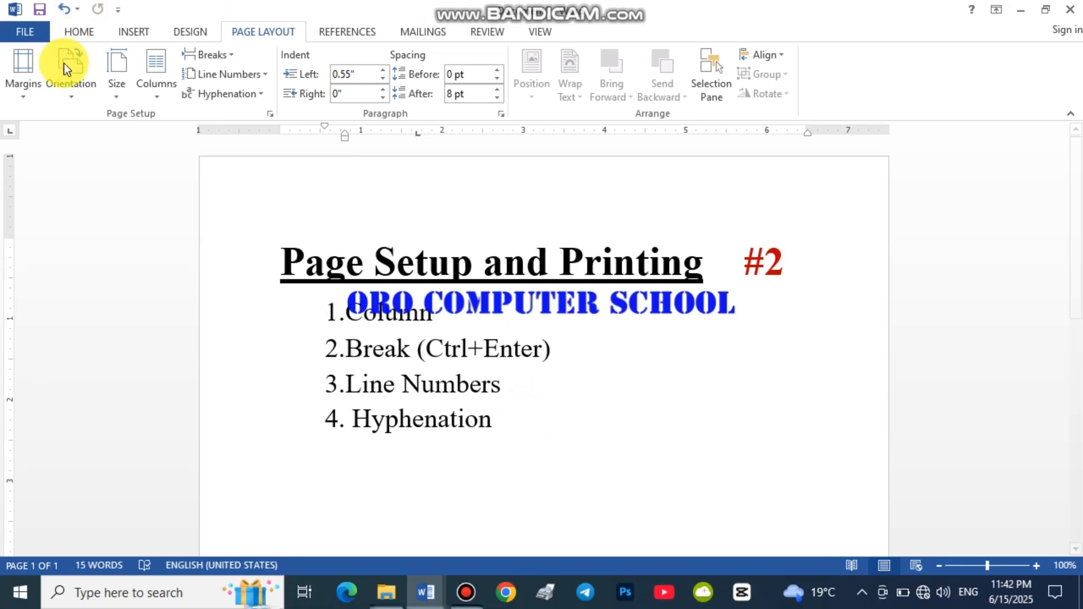
left_click(76, 32)
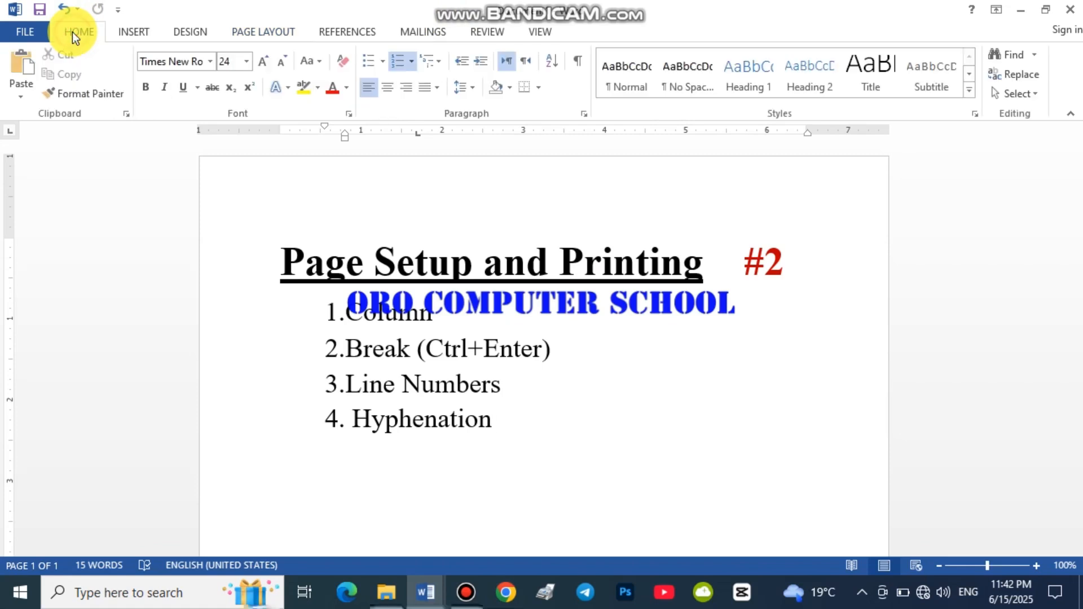
left_click(259, 32)
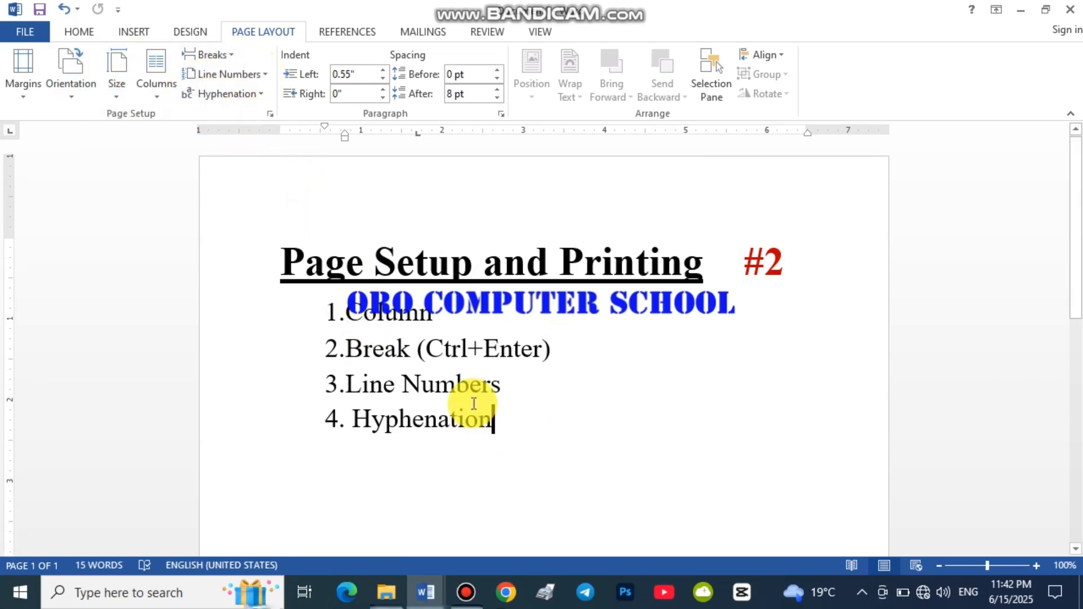
Step: Add several blank paragraphs below the Hyphenation item at the end of the list
left_click(442, 322)
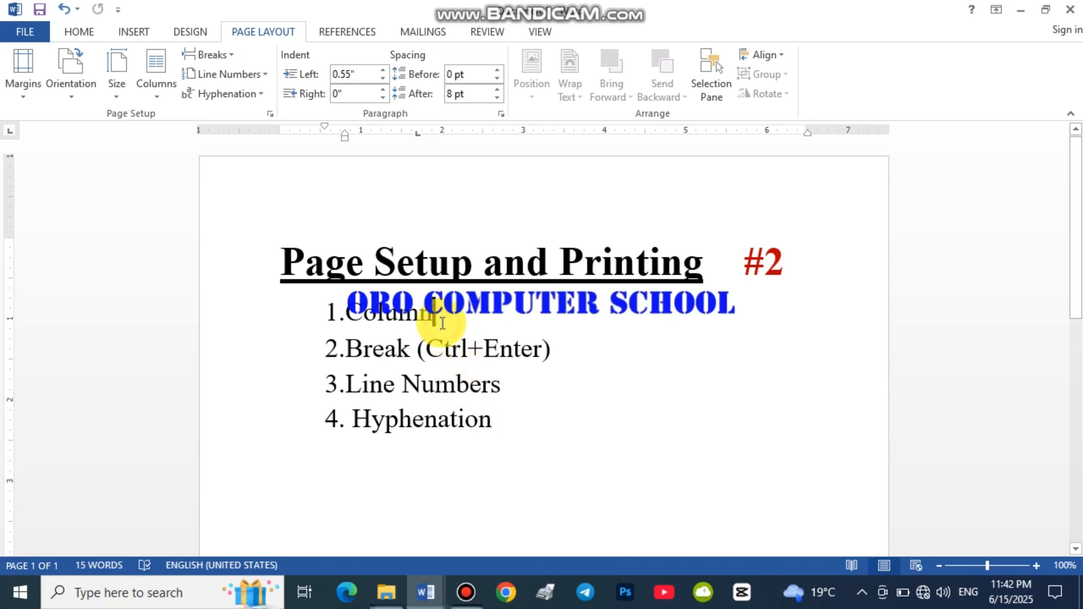
scroll(497, 355, "down", 5)
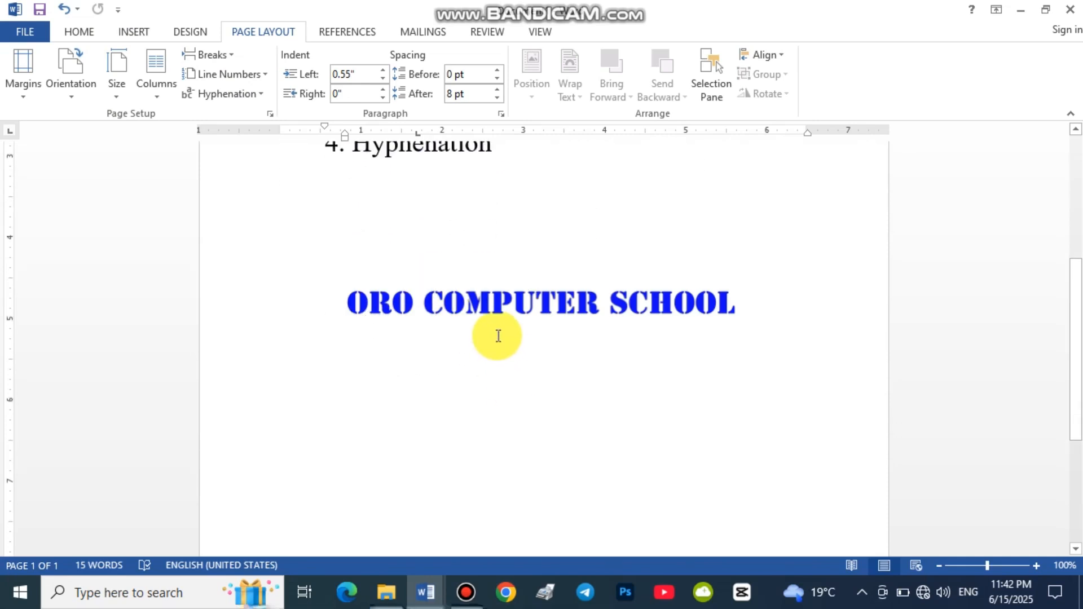
key("ctrl+z")
key("Return")
key("Return")
key("Return")
key("Return")
key("Return")
key("Return")
scroll(544, 349, "down", 1)
scroll(361, 306, "up", 4)
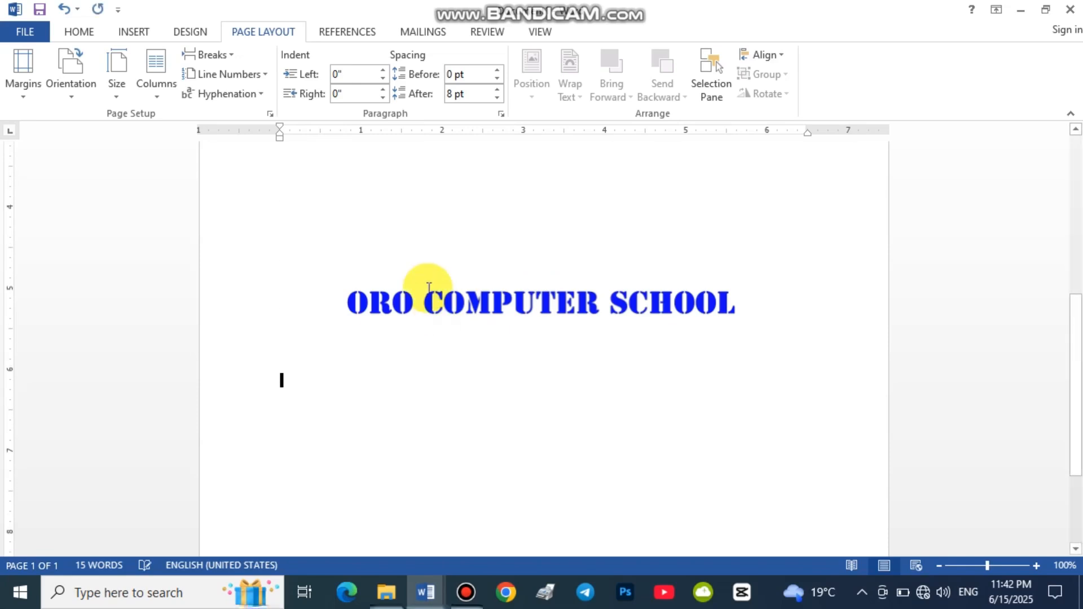
scroll(366, 316, "up", 2)
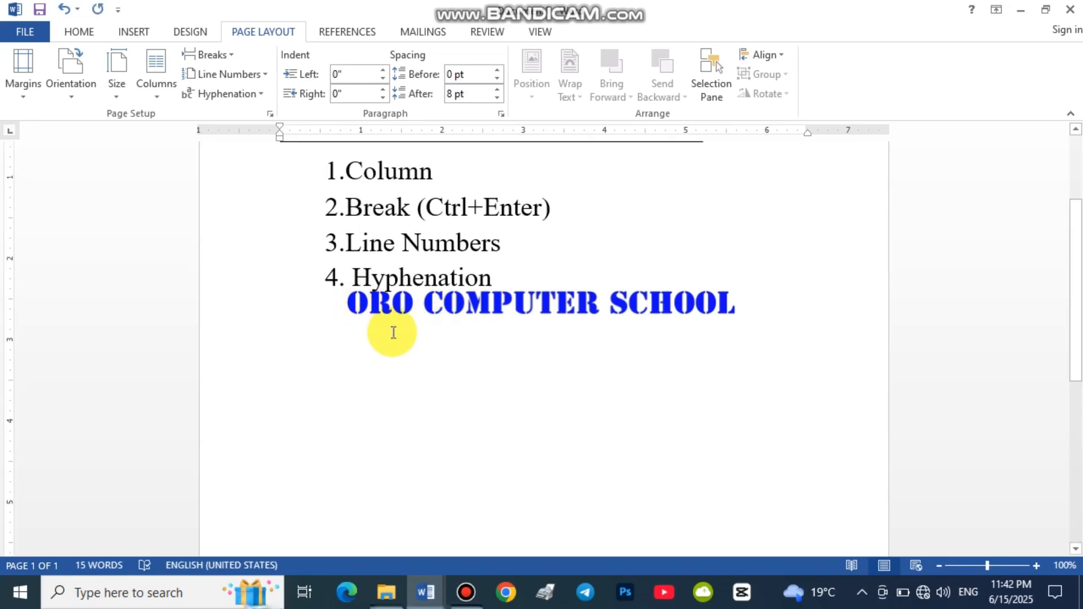
Step: Insert five paragraphs of sample text in the blank area below the numbered list
left_click(164, 62)
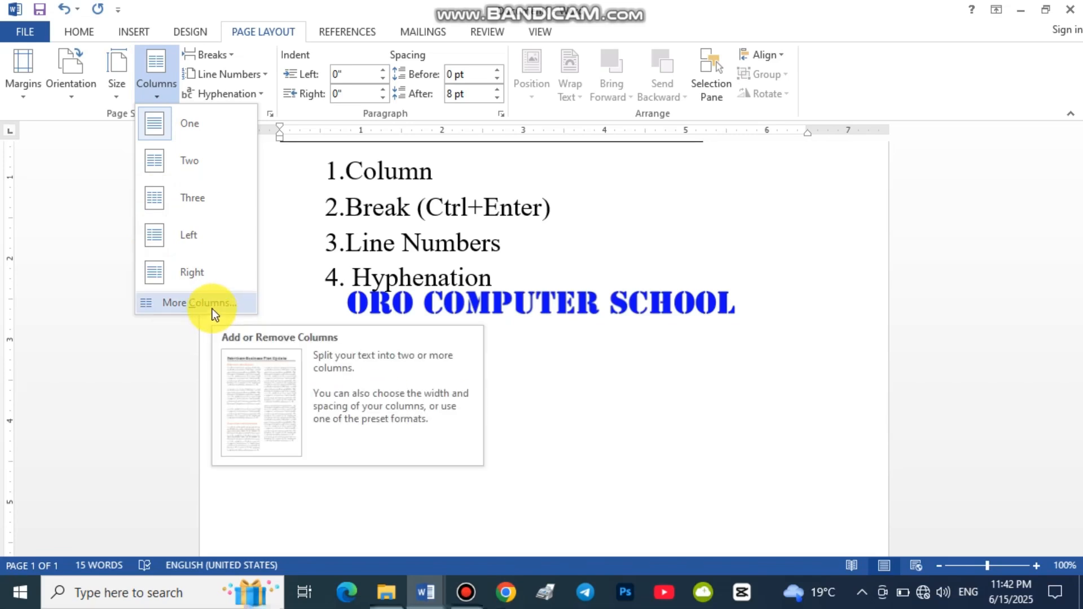
left_click(338, 368)
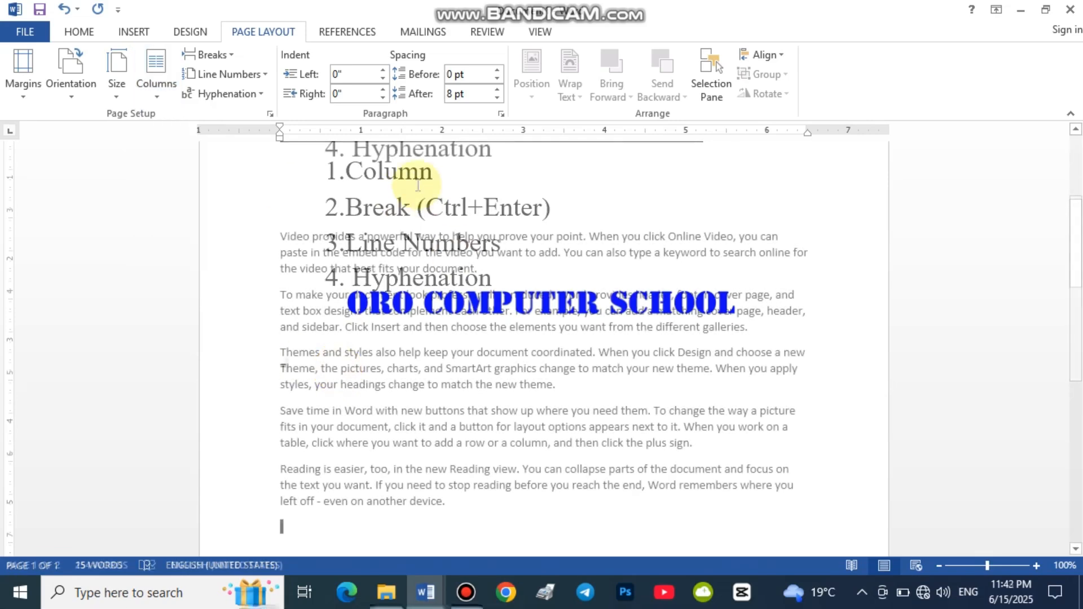
scroll(342, 285, "down", 4)
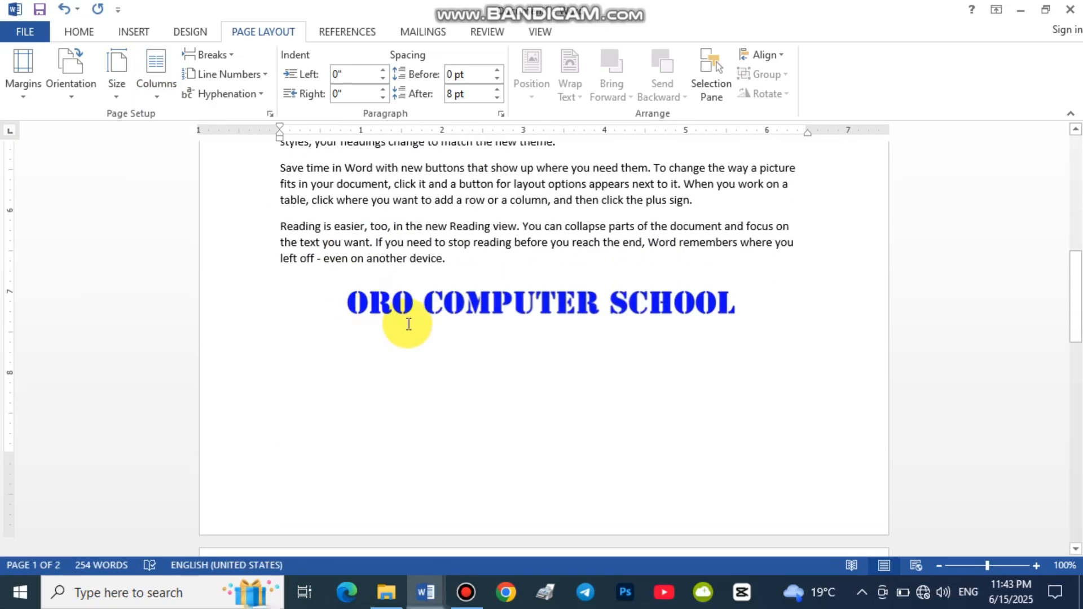
scroll(448, 271, "up", 2)
scroll(445, 285, "up", 3)
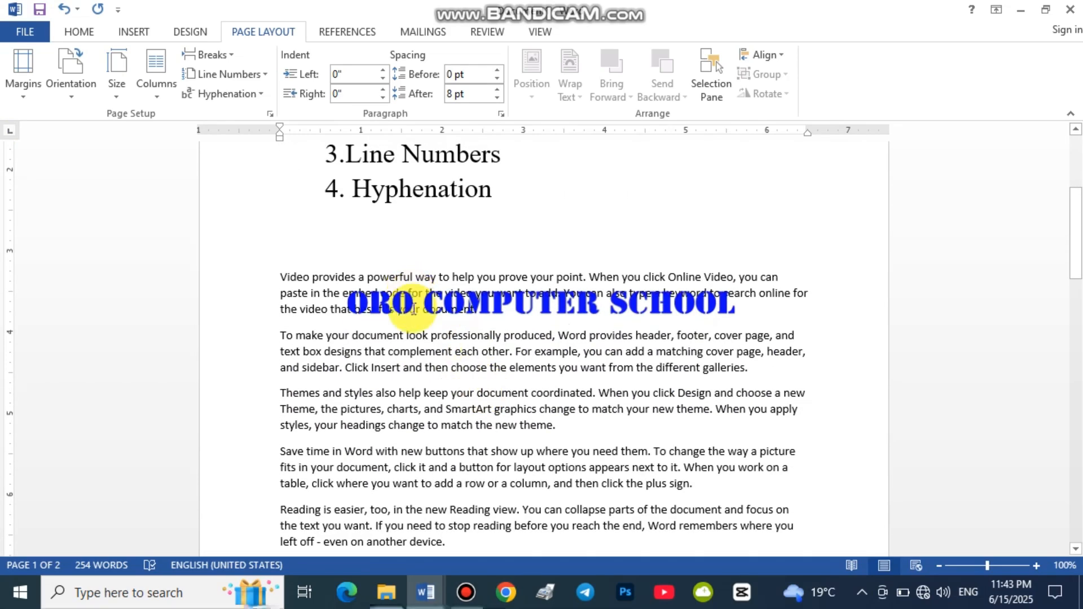
Step: Select all five sample paragraphs and lay them out in two columns
scroll(411, 302, "down", 2)
left_click_drag(280, 195, 434, 464)
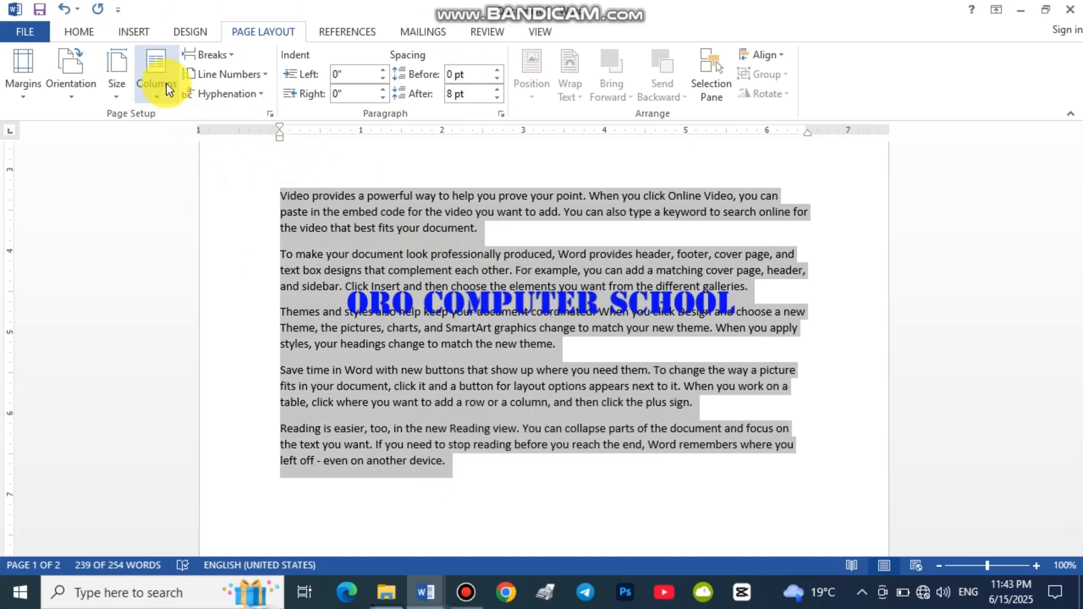
left_click(157, 96)
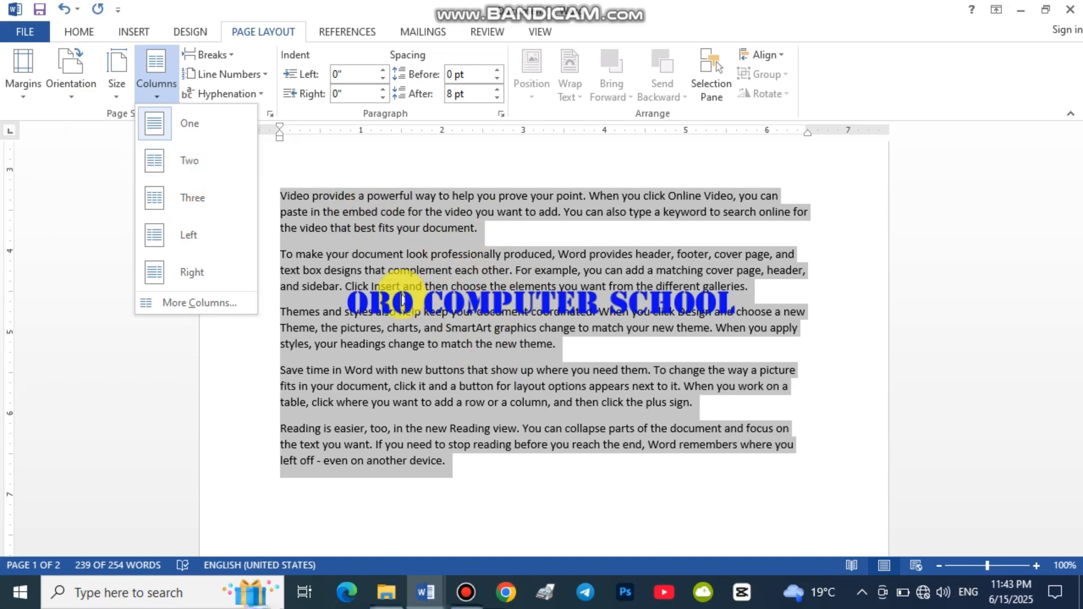
left_click(164, 164)
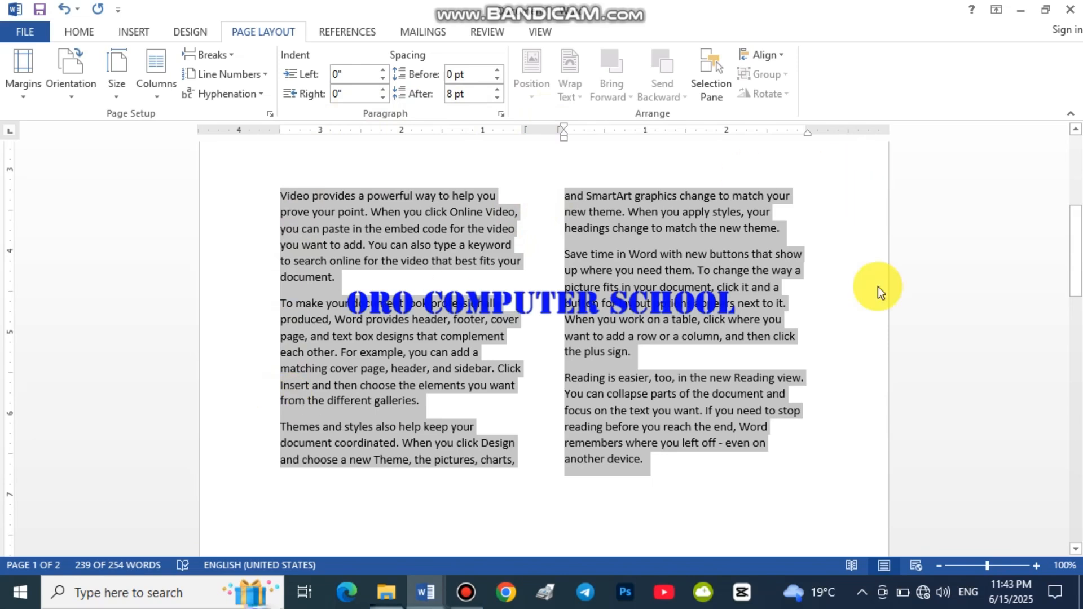
Step: Change the selected sample text to three columns with a line between them
left_click(160, 86)
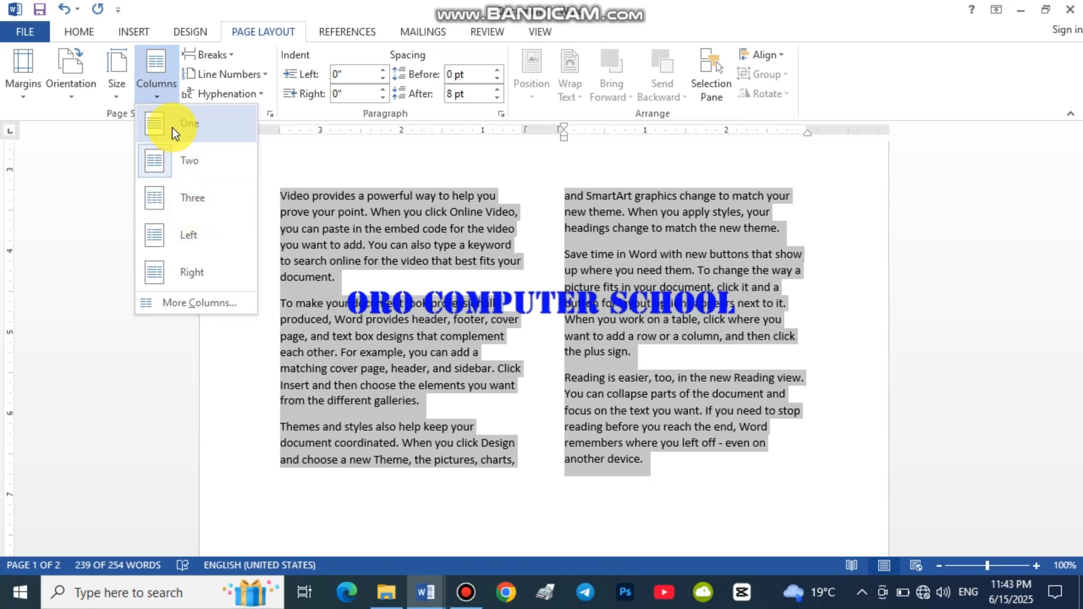
left_click(185, 196)
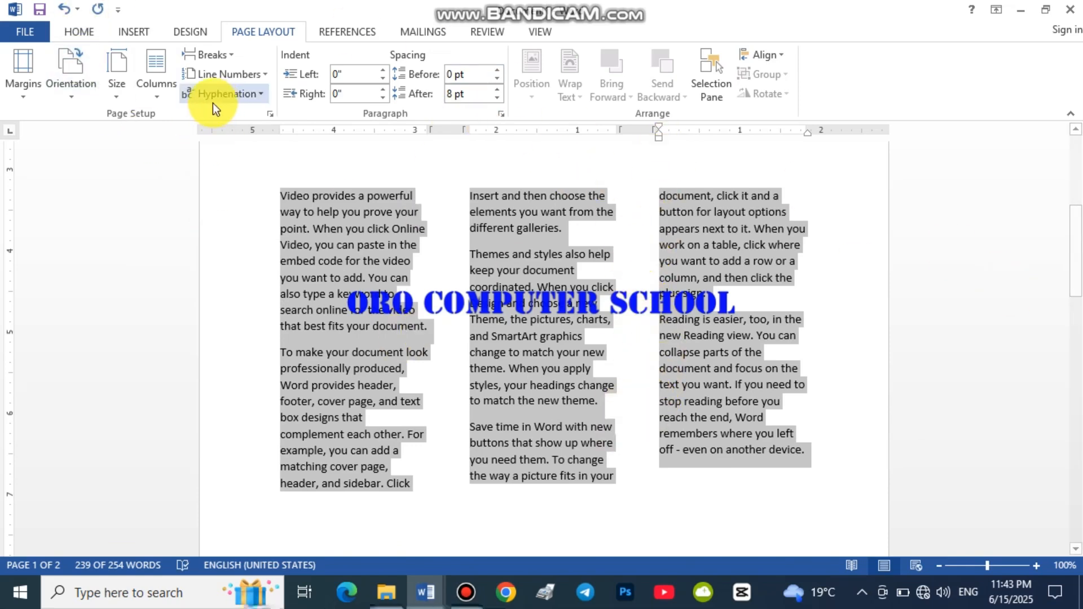
left_click(157, 91)
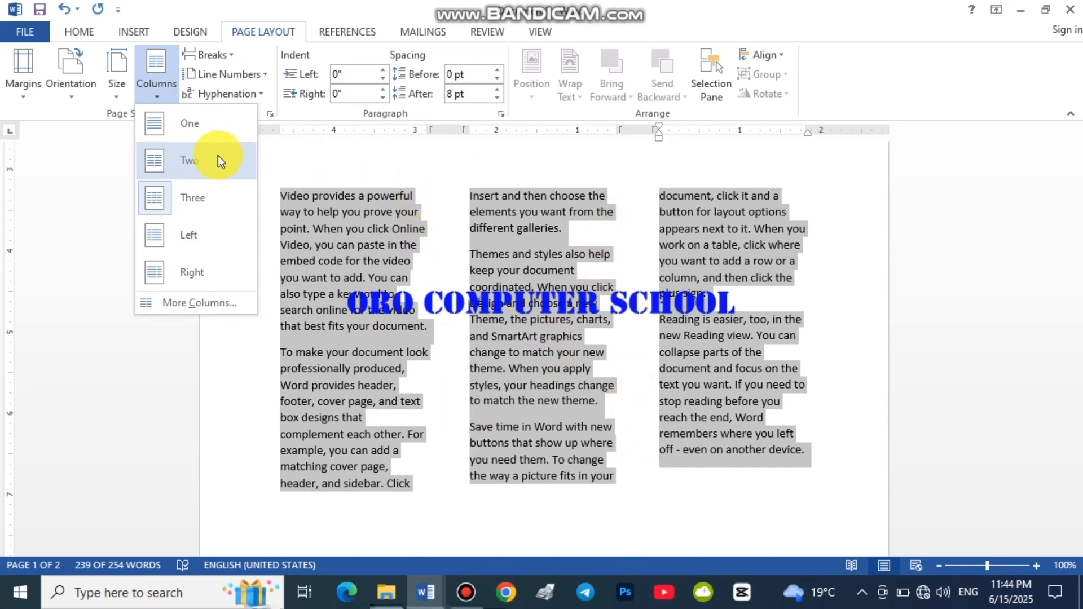
left_click(208, 302)
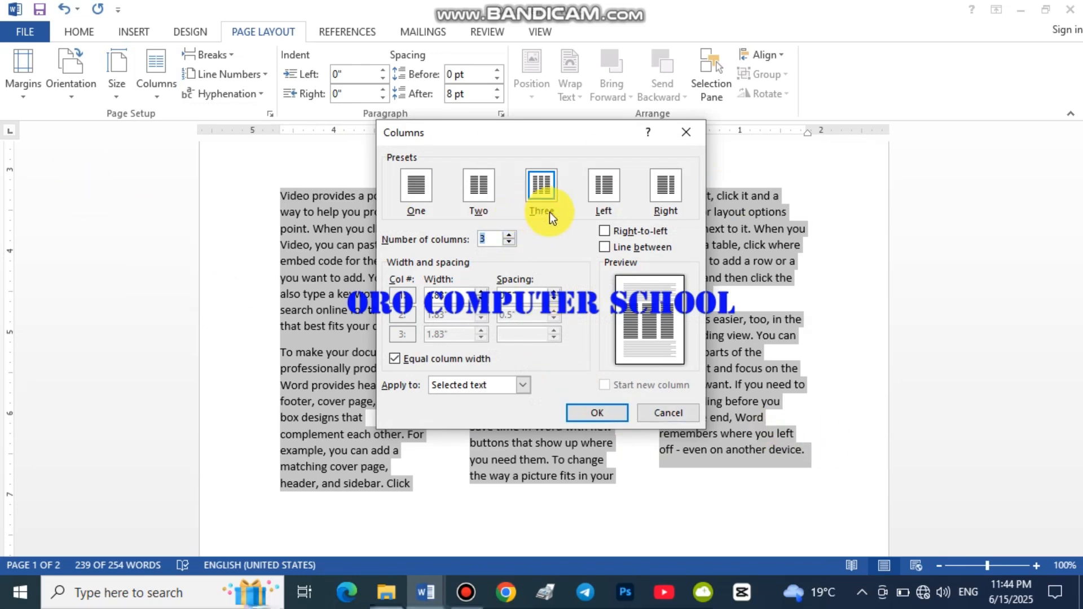
left_click(604, 246)
left_click(594, 415)
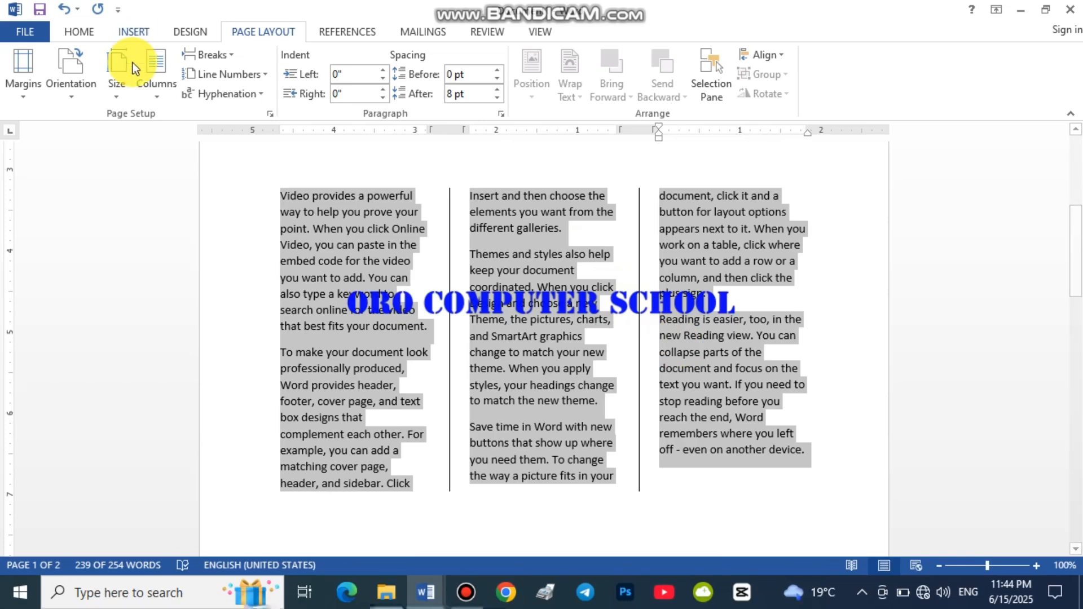
Step: Return the selected sample text to a single column
left_click(157, 85)
left_click(190, 134)
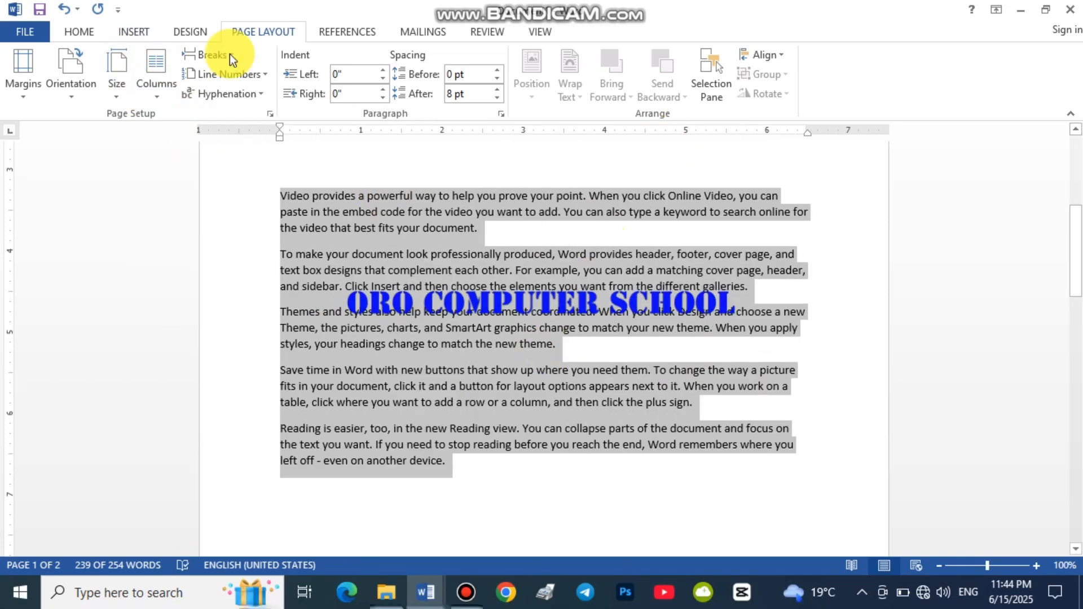
left_click(154, 90)
left_click(173, 121)
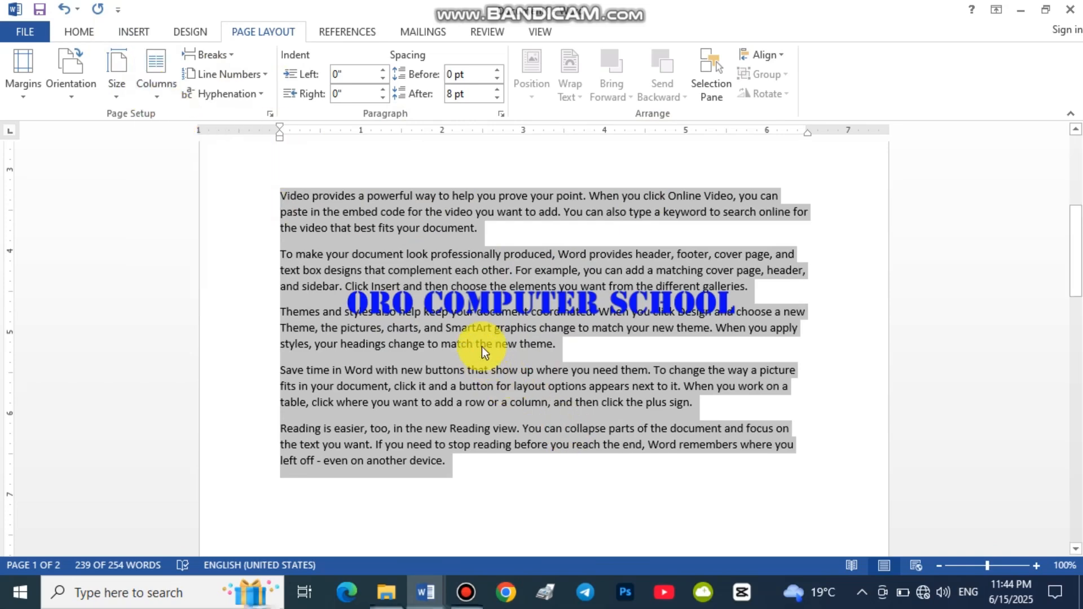
Step: Insert a page break just above the first sample paragraph to move the text onto the next page
scroll(471, 317, "up", 4)
left_click(435, 417)
scroll(435, 417, "down", 1)
scroll(389, 412, "up", 2)
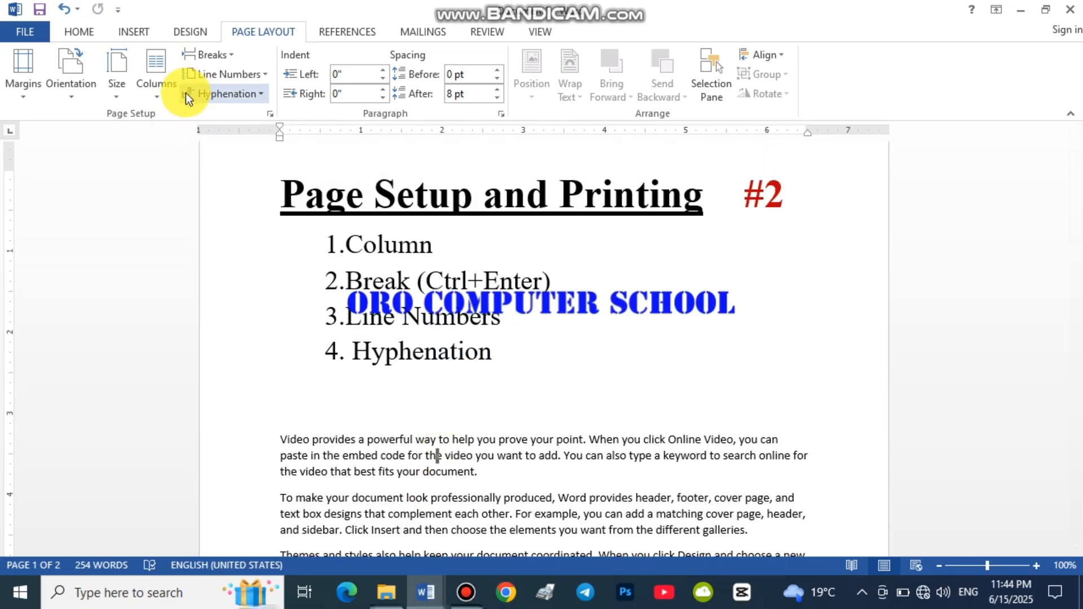
scroll(483, 476, "down", 2)
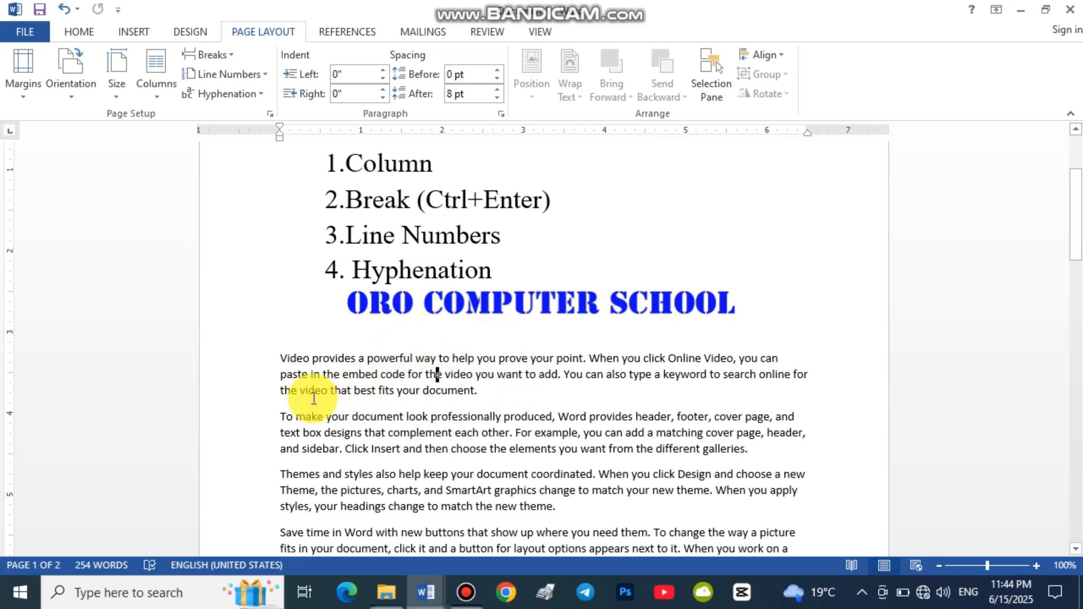
left_click(303, 337)
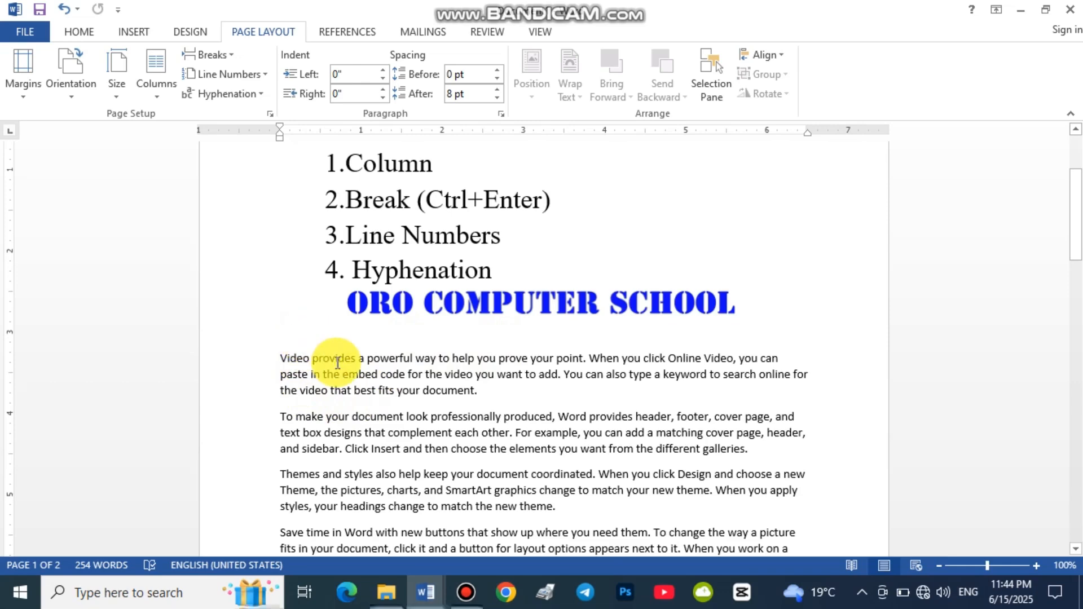
scroll(169, 459, "down", 10)
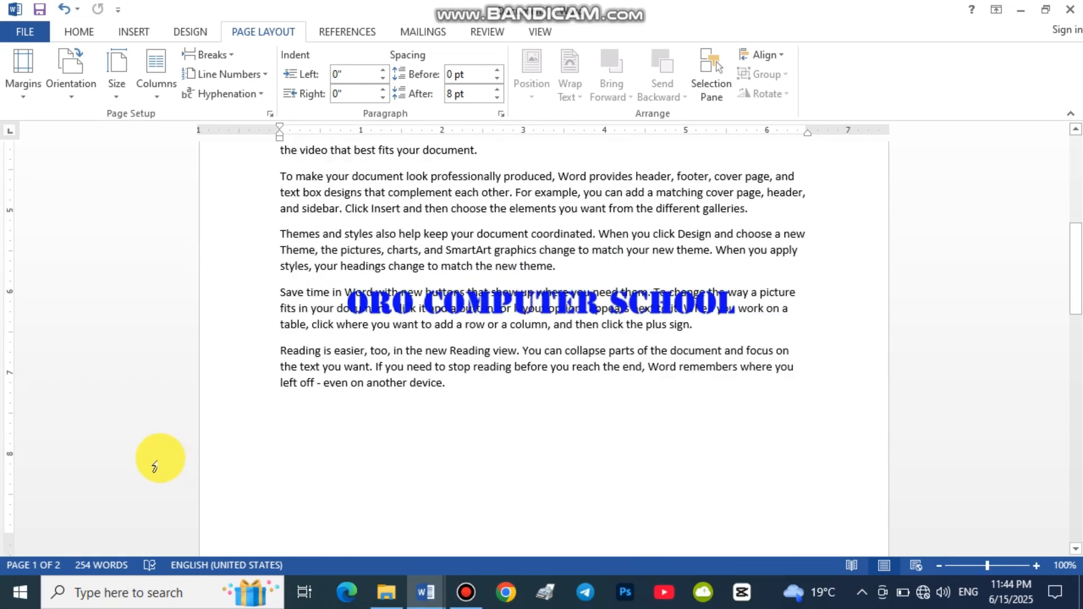
scroll(472, 321, "up", 10)
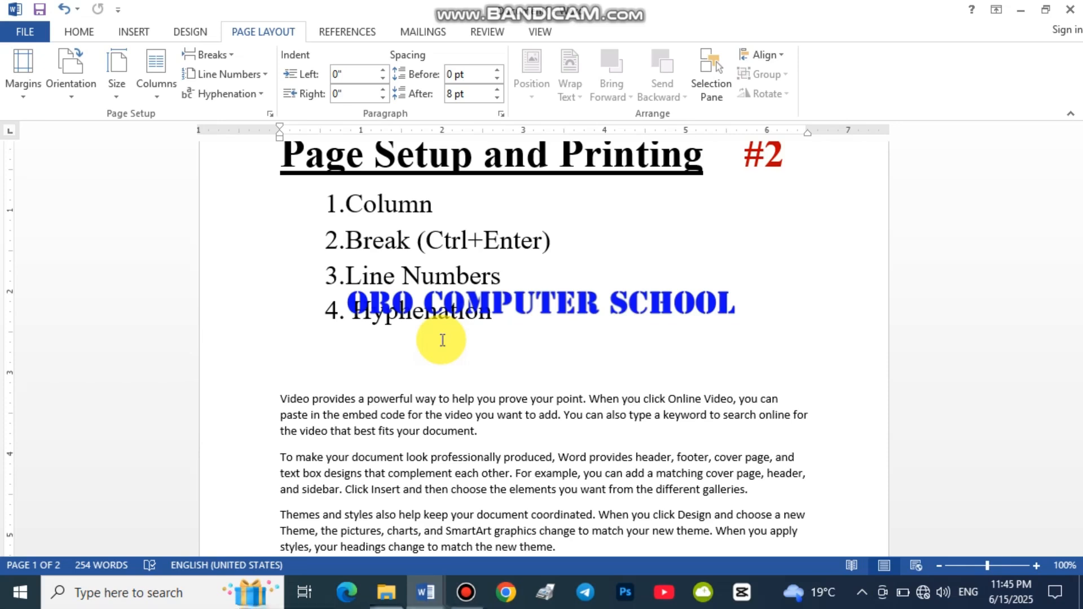
key("ctrl+Return")
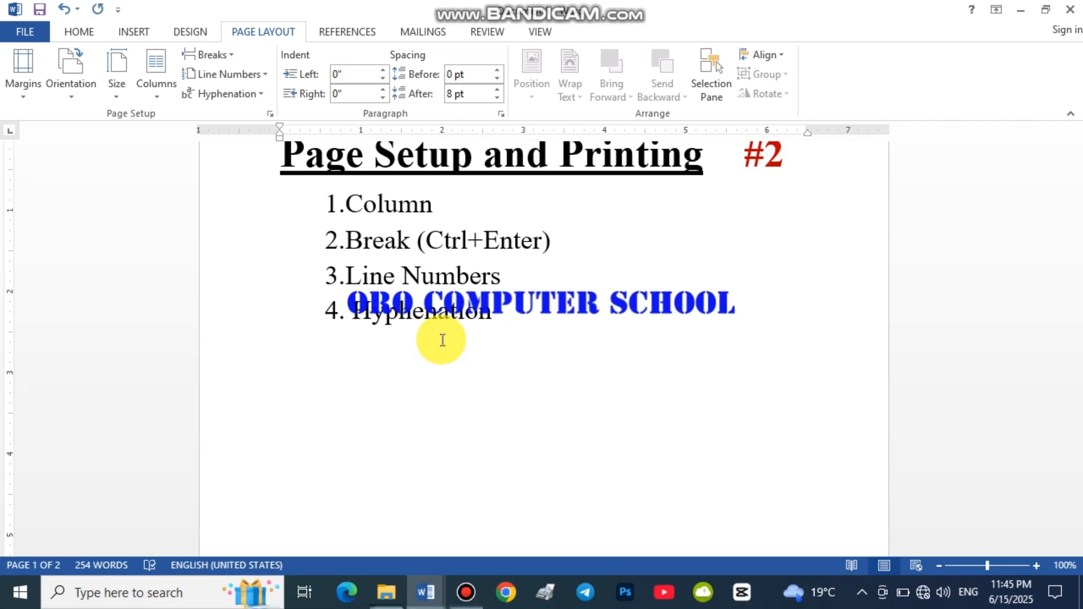
Step: Examine how the list and the sample paragraphs are distributed across the two pages
scroll(438, 465, "down", 9)
scroll(451, 394, "down", 5)
left_click(497, 469)
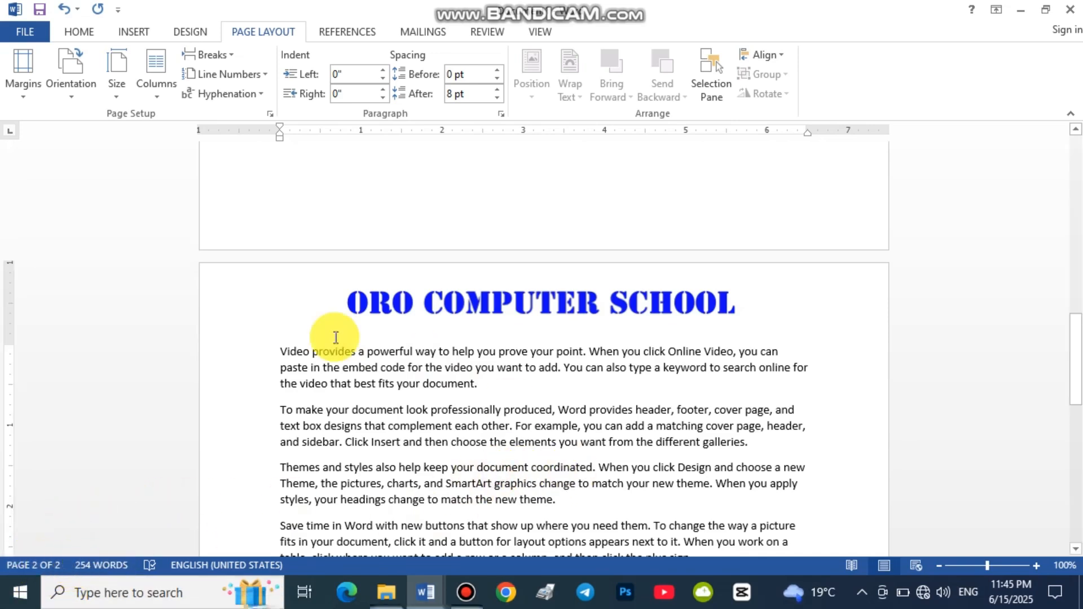
scroll(546, 392, "up", 10)
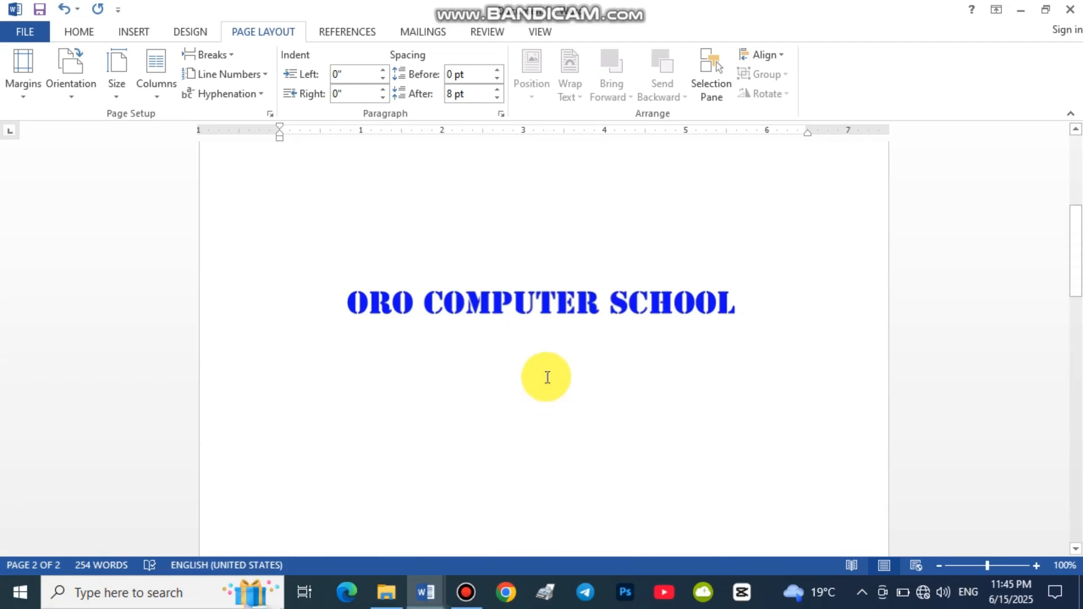
scroll(547, 378, "down", 12)
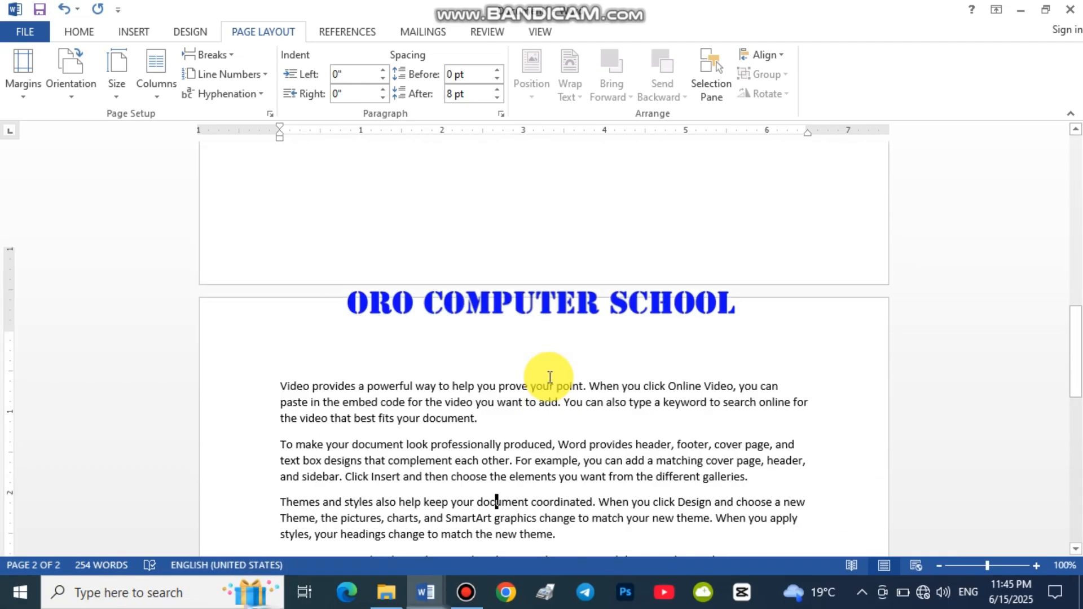
scroll(411, 407, "down", 5)
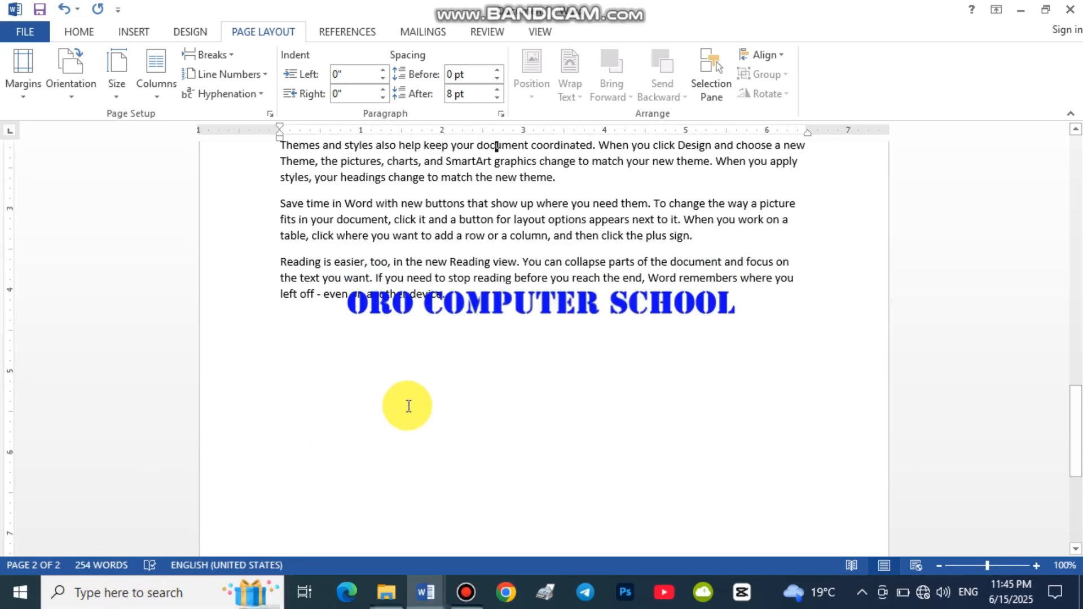
scroll(507, 337, "down", 2)
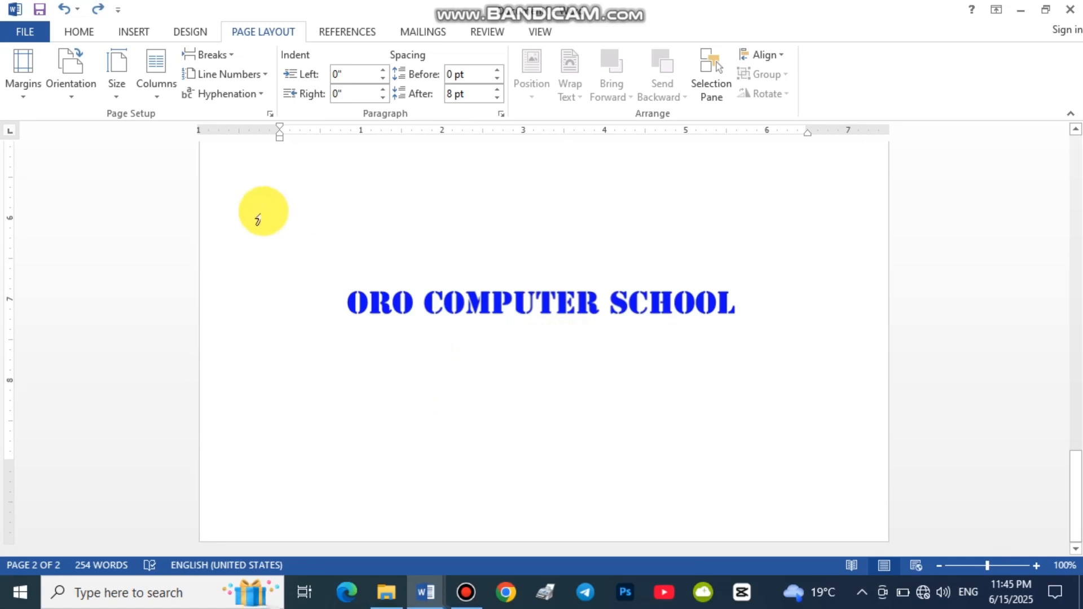
Step: Undo back to the three-column layout with separator lines and delete the blank paragraphs that spill onto the second page
left_click(61, 9)
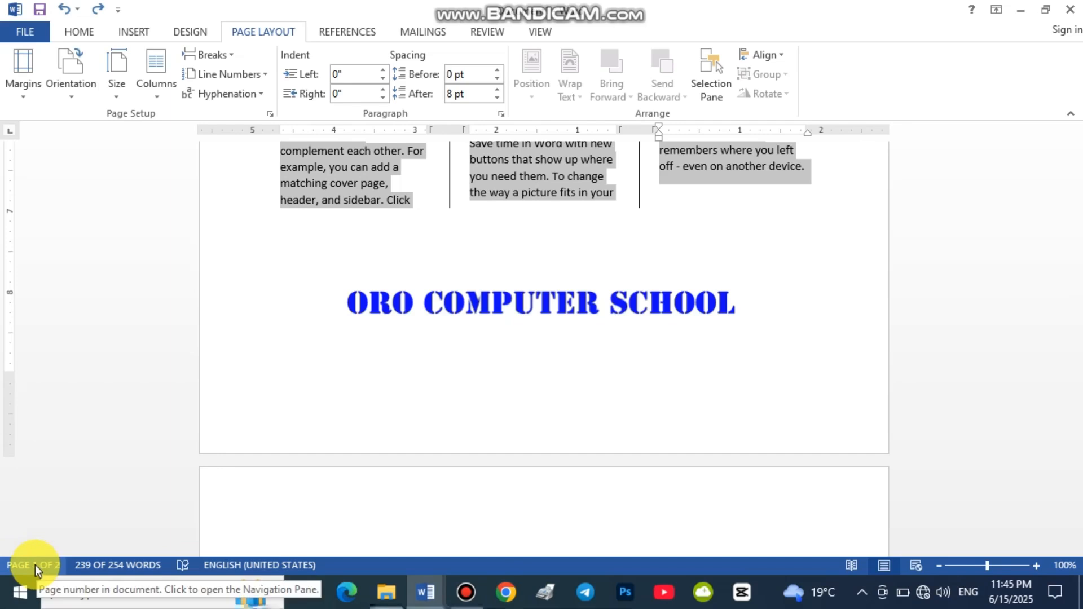
left_click(361, 426)
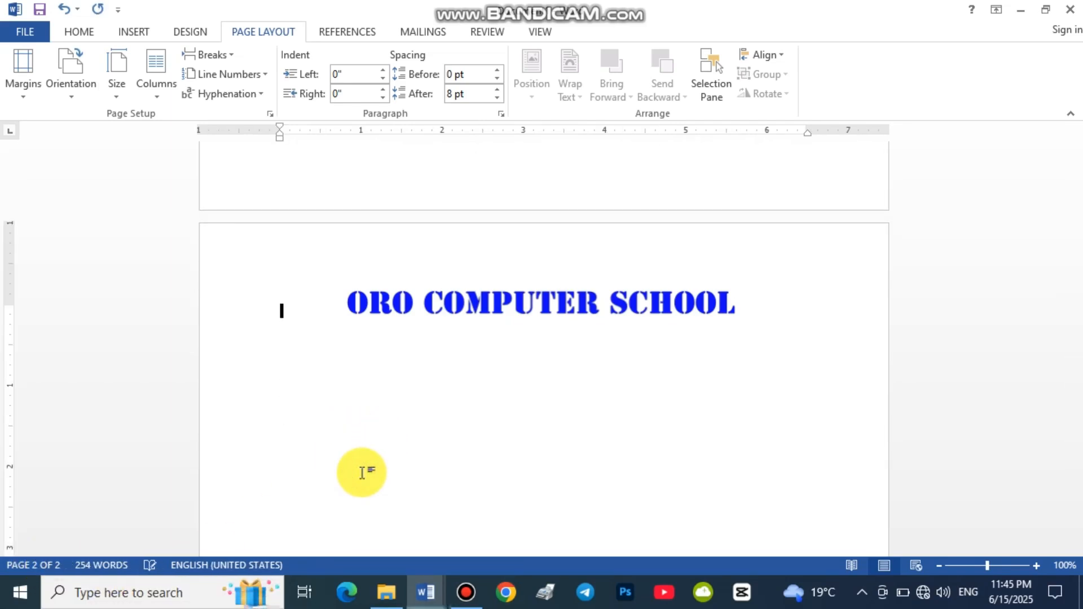
key("BackSpace")
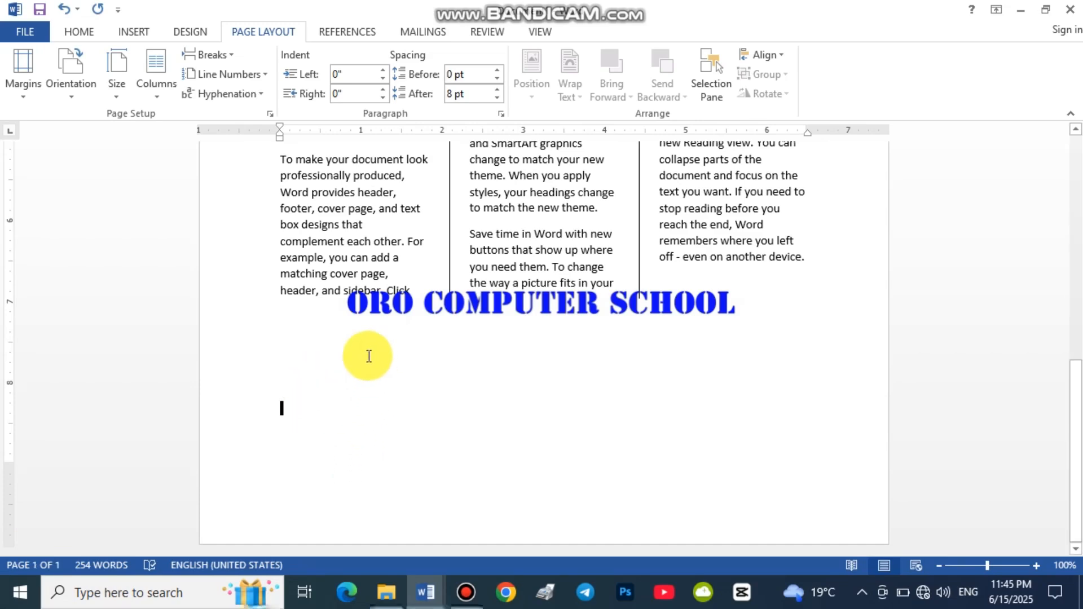
Step: Return the sample text to a single column and place the cursor on the blank line just above the first paragraph
scroll(368, 356, "up", 5)
left_click_drag(281, 371, 785, 449)
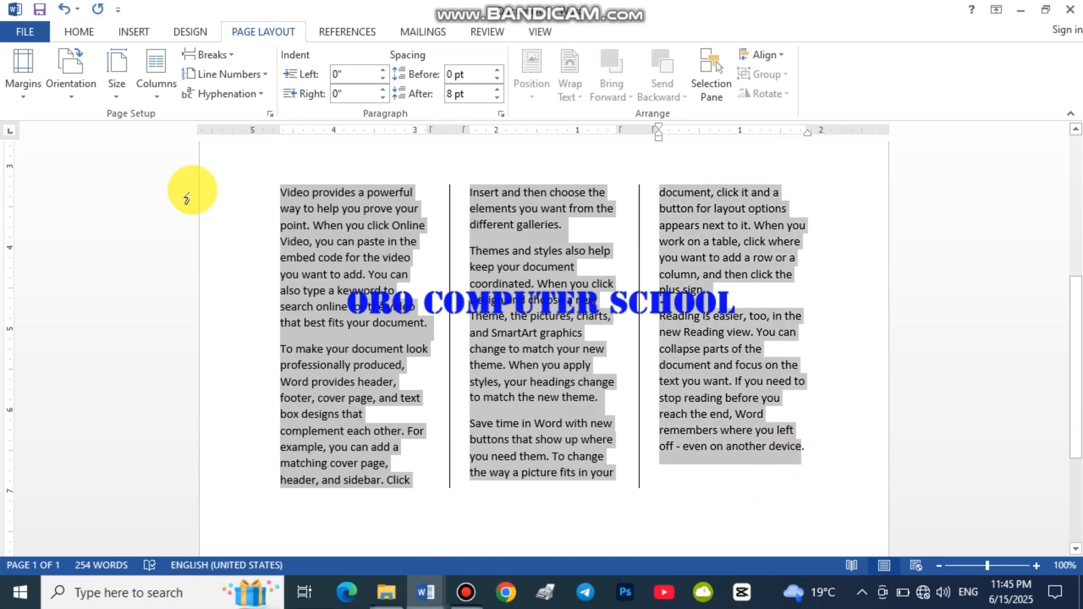
left_click(162, 79)
key("o")
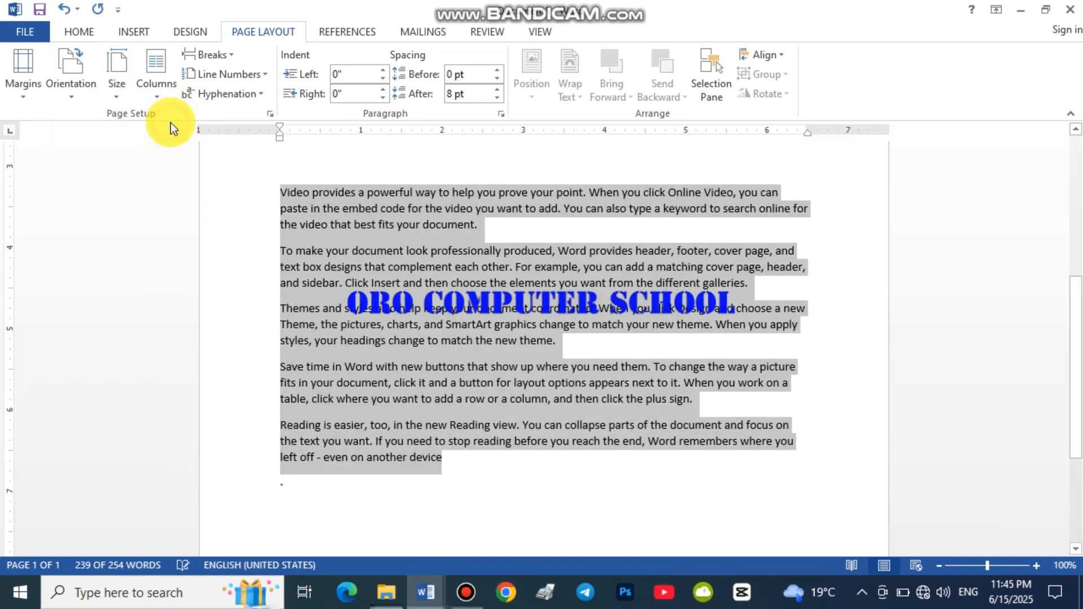
left_click(509, 426)
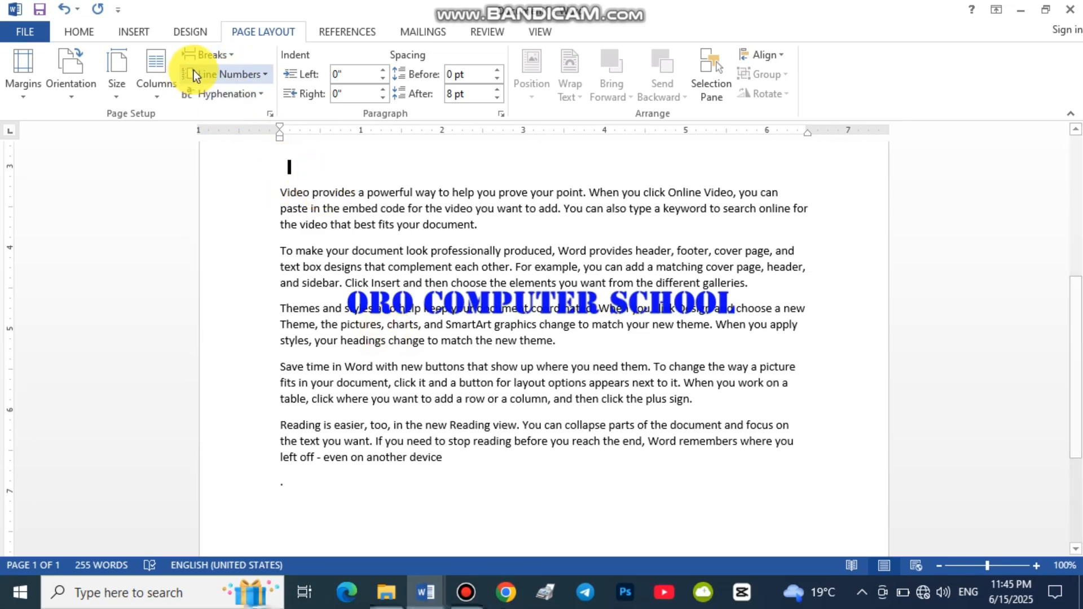
Step: Insert a column break just above the first sample paragraph and review the pages before and after it
left_click(232, 57)
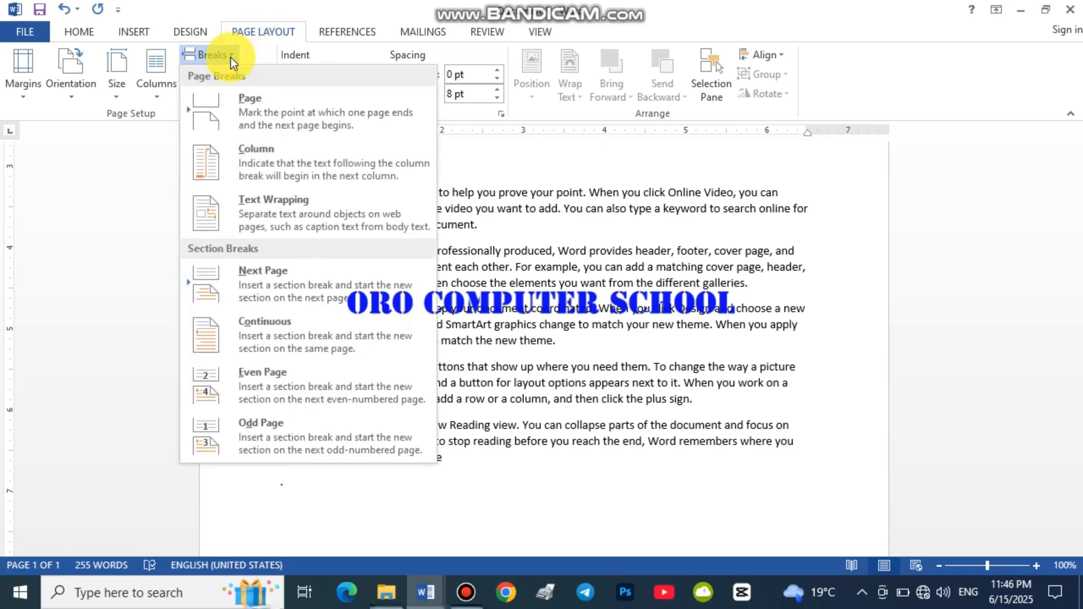
left_click(282, 173)
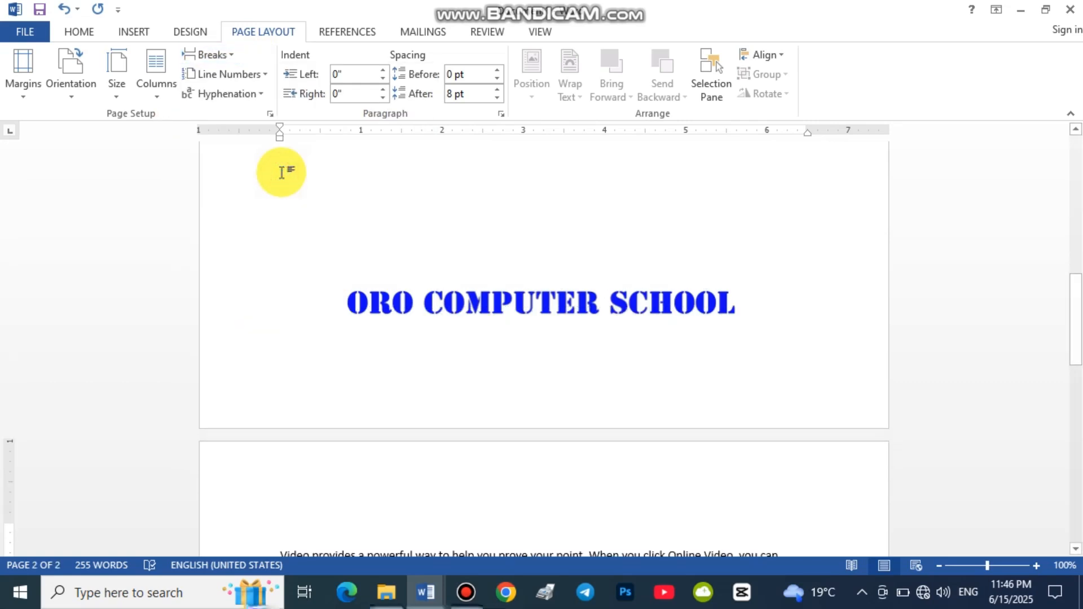
scroll(363, 491, "down", 10)
scroll(380, 468, "up", 5)
scroll(434, 426, "up", 8)
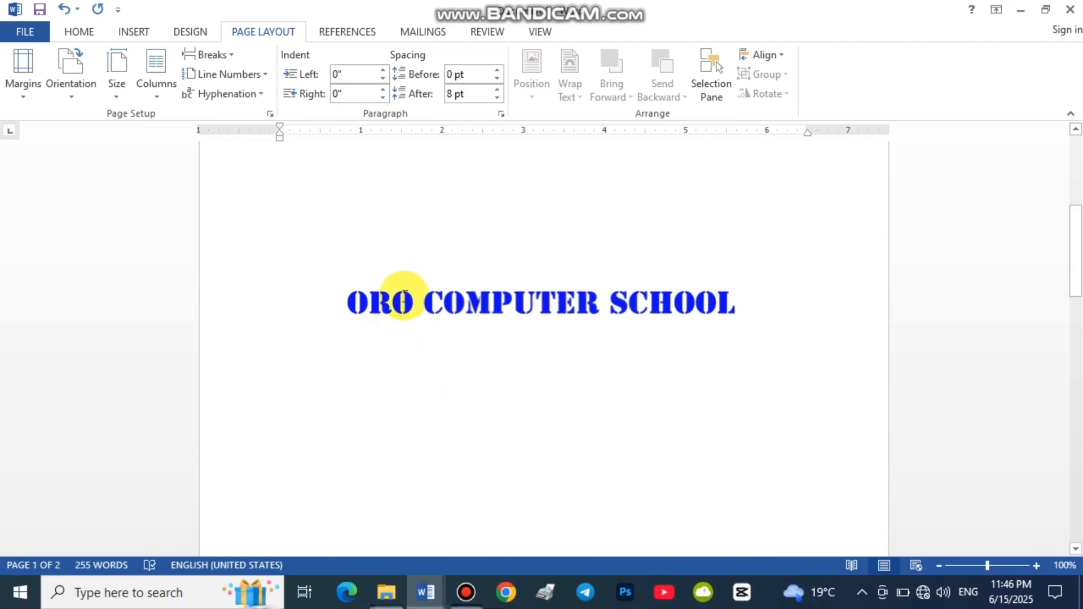
scroll(399, 346, "up", 3)
scroll(403, 443, "down", 8)
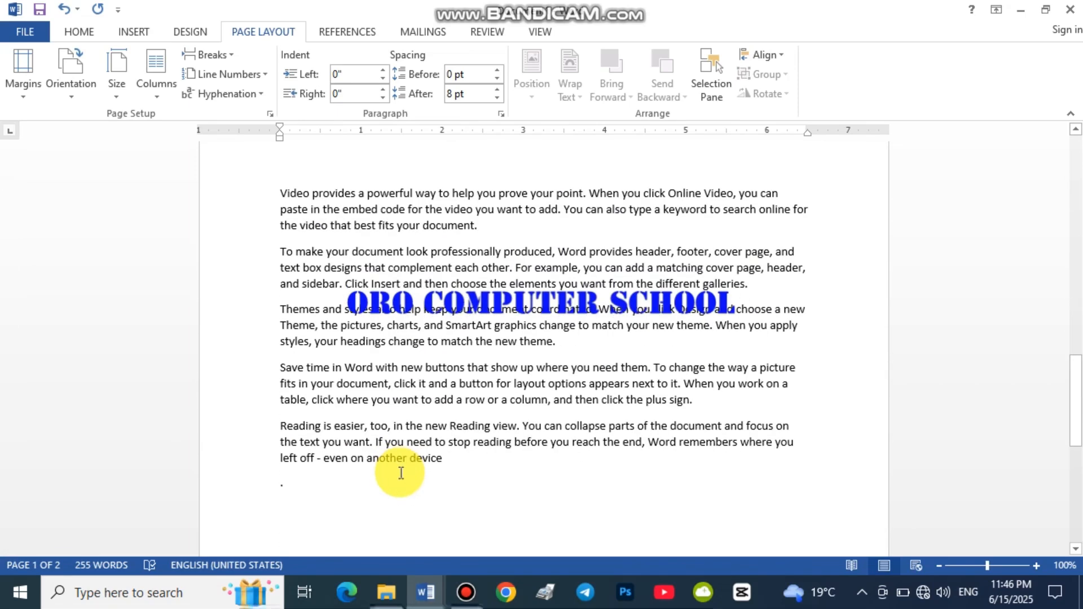
scroll(401, 411, "up", 8)
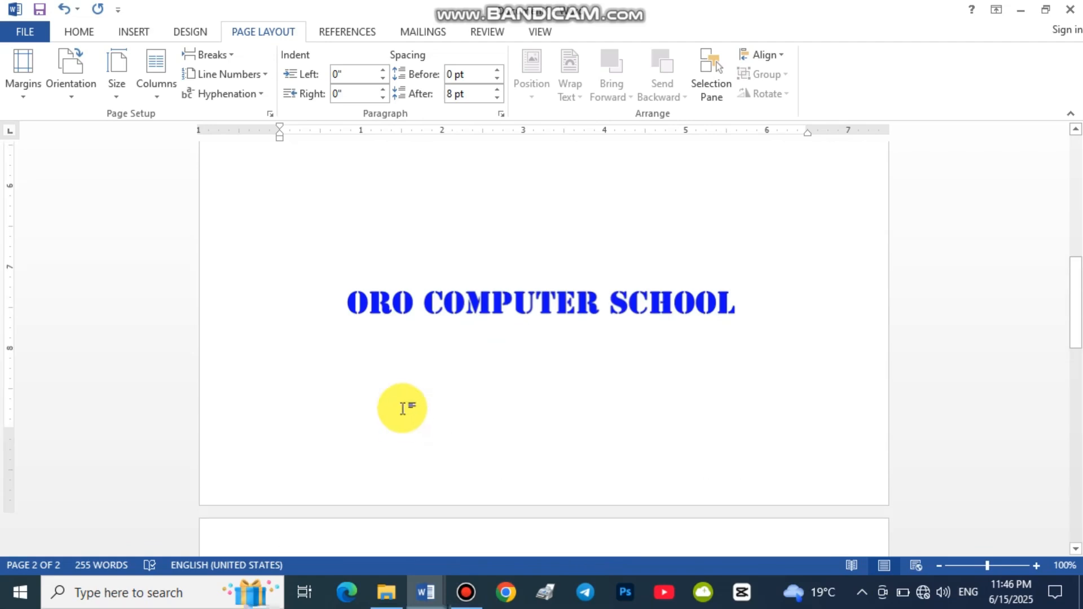
scroll(403, 409, "up", 5)
Step: Undo the column break above the sample text and look over the list and paragraphs
key("ctrl+z")
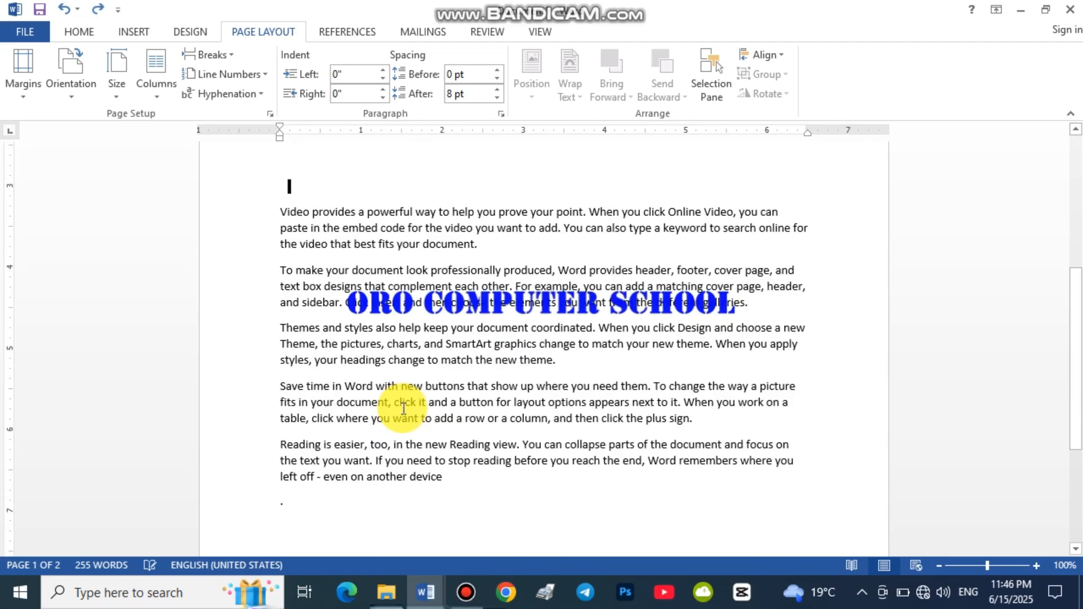
scroll(329, 383, "up", 9)
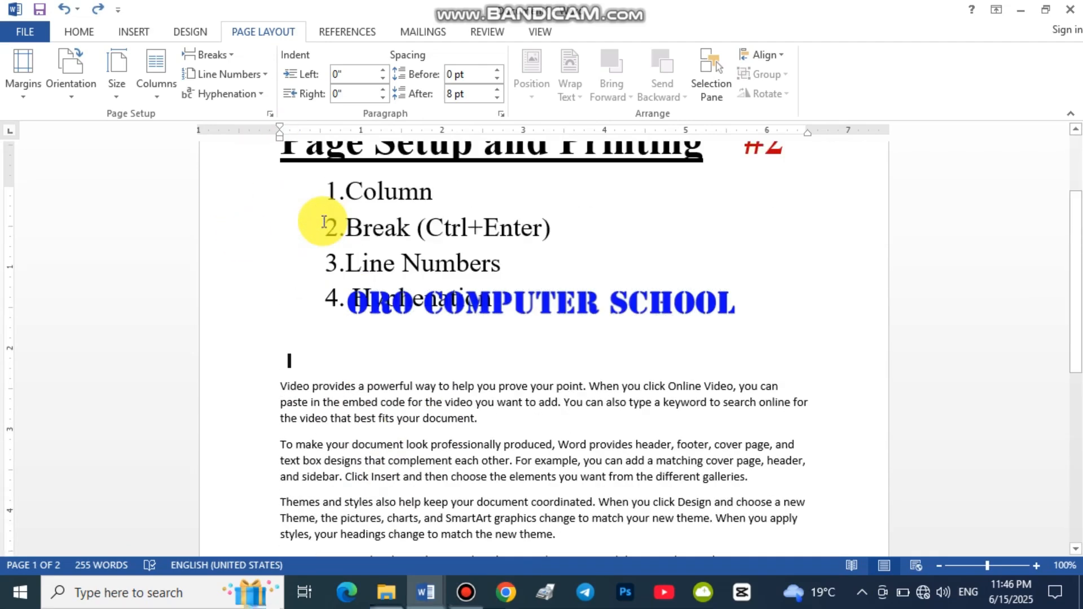
scroll(332, 406, "down", 15)
scroll(359, 397, "up", 5)
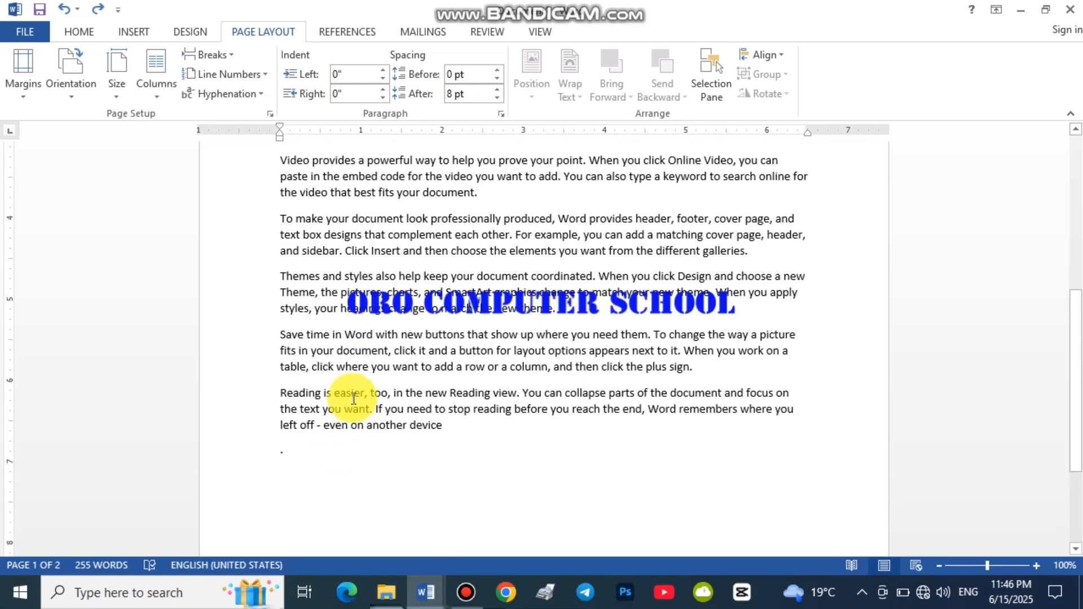
scroll(423, 452, "up", 11)
scroll(420, 447, "down", 16)
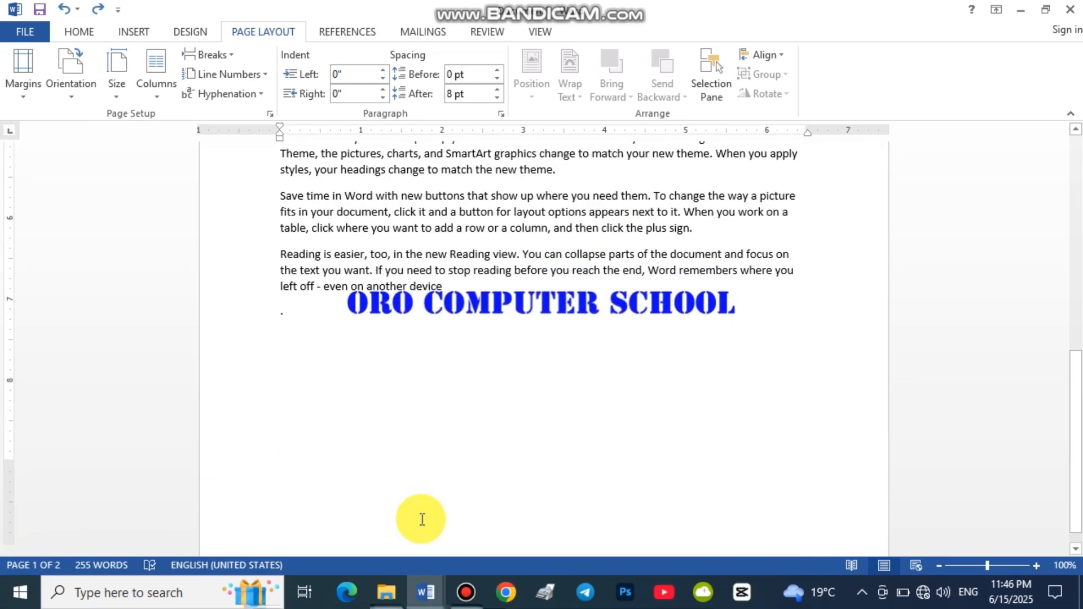
left_click(376, 485)
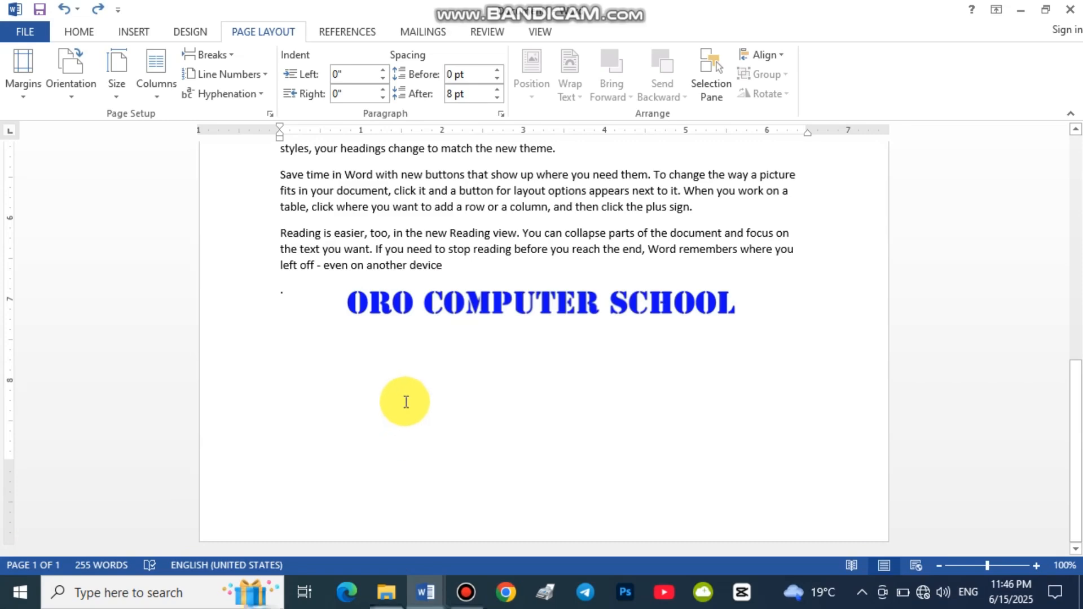
scroll(375, 485, "up", 15)
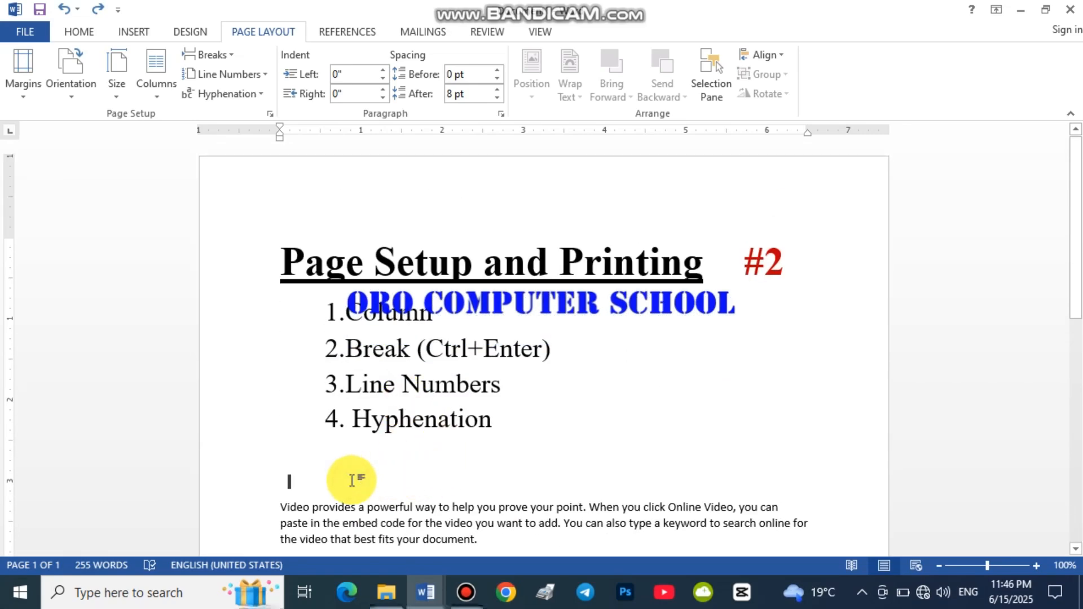
Step: Insert a page break above the first sample paragraph, check both pages, and undo it
key("ctrl+Return")
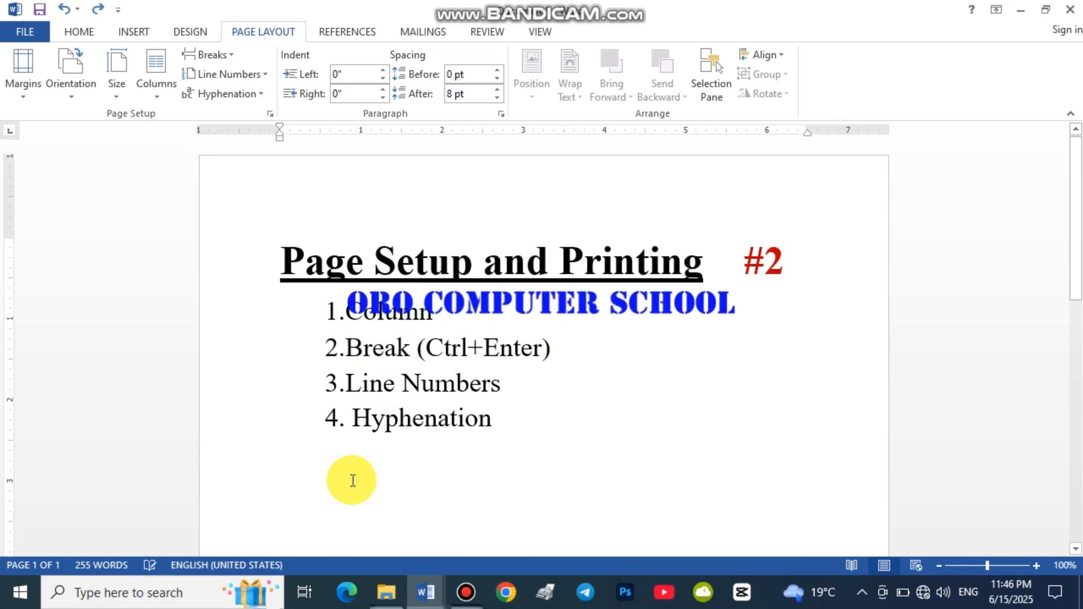
scroll(295, 409, "down", 5)
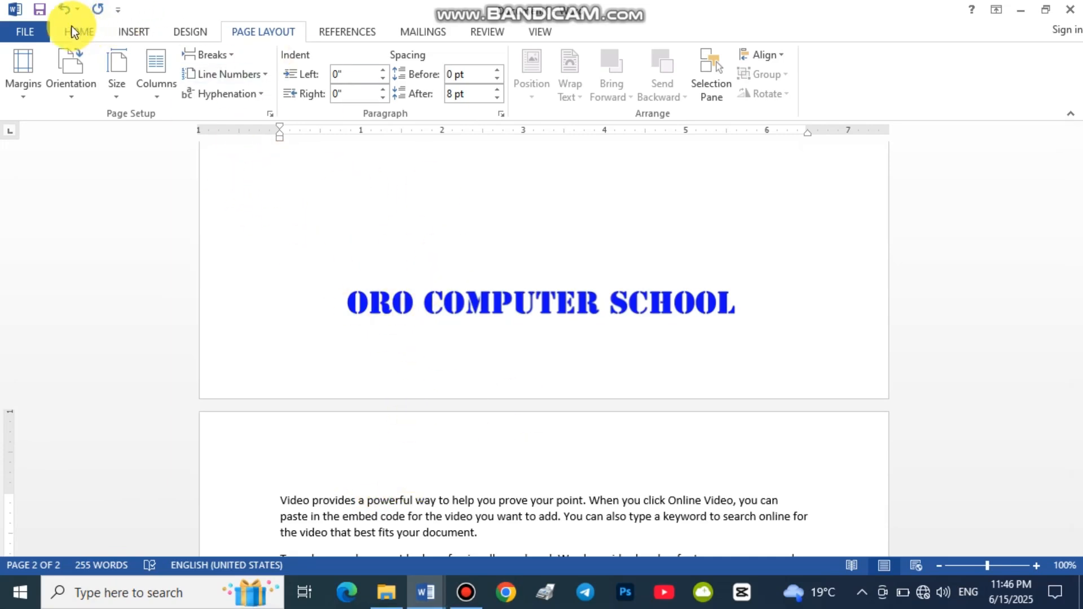
left_click(63, 12)
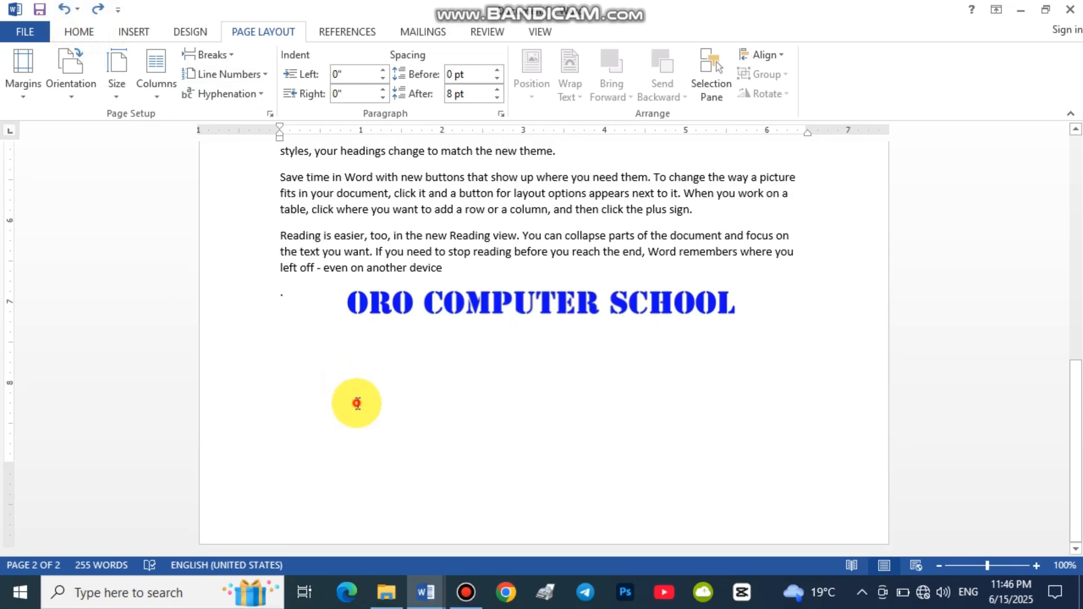
Step: Insert a column break on the blank line directly below the Hyphenation list item
left_click(356, 404)
scroll(405, 254, "up", 10)
left_click(319, 450)
left_click(294, 398)
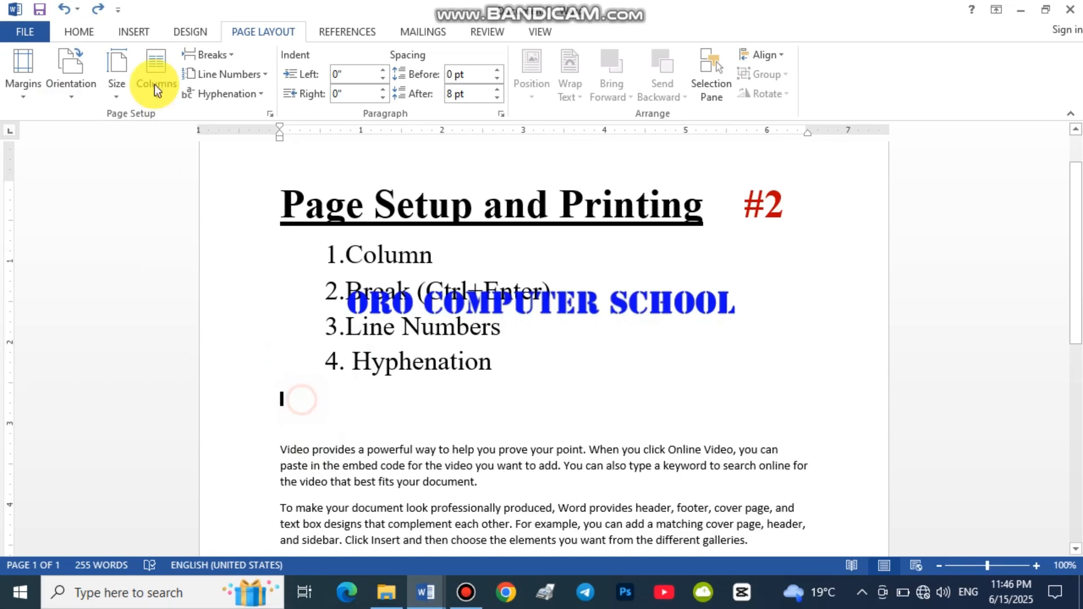
left_click(232, 56)
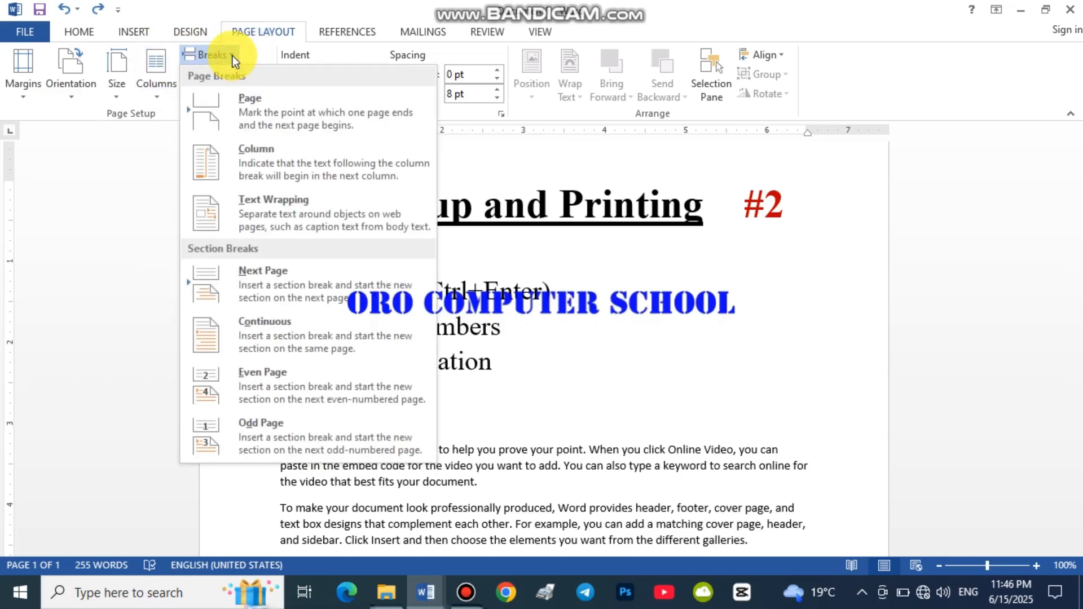
left_click(263, 171)
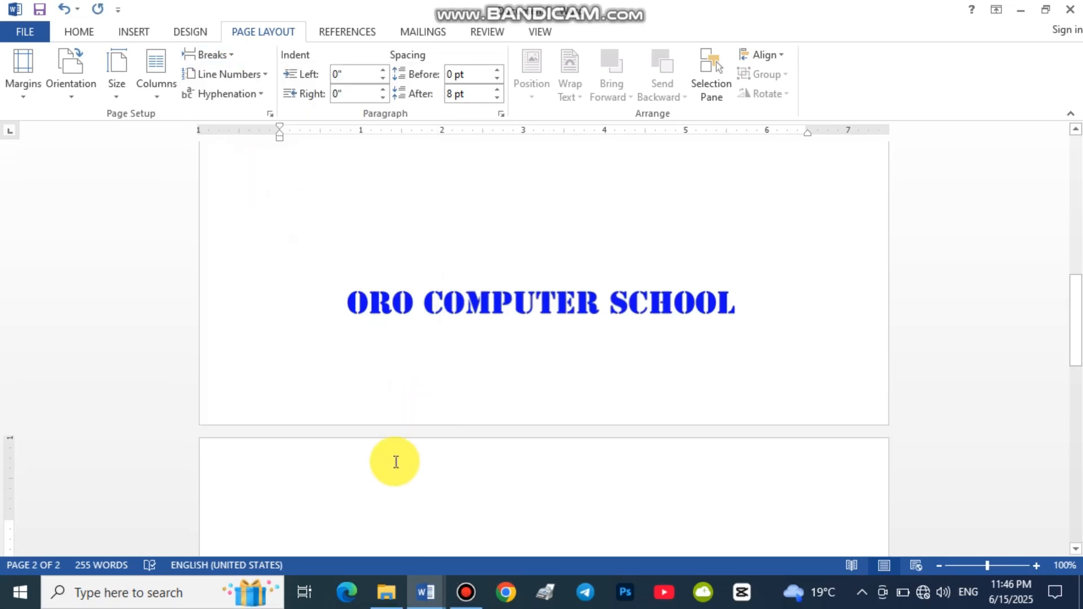
scroll(395, 463, "down", 4)
scroll(392, 460, "down", 6)
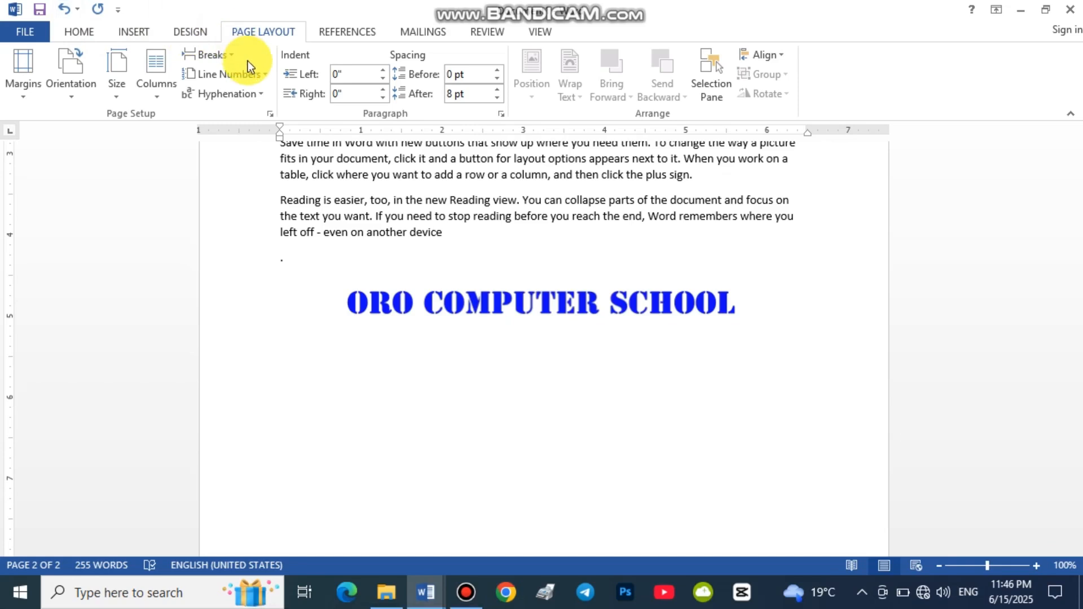
Step: Review the available page and section break types and examine how the list and sample text are split across the pages
left_click(235, 55)
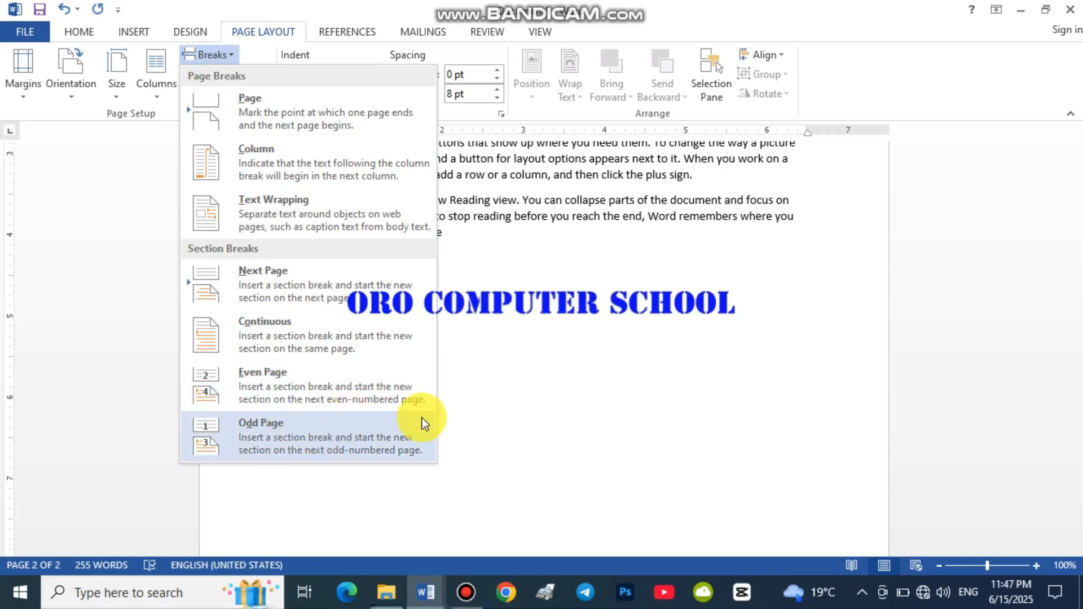
left_click(464, 429)
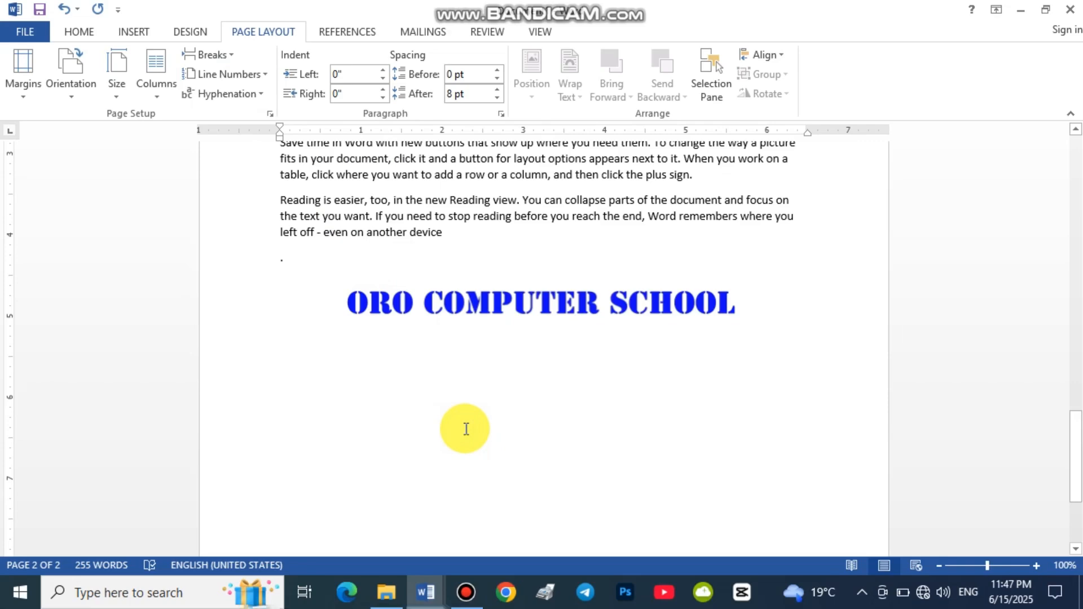
scroll(335, 278, "up", 1)
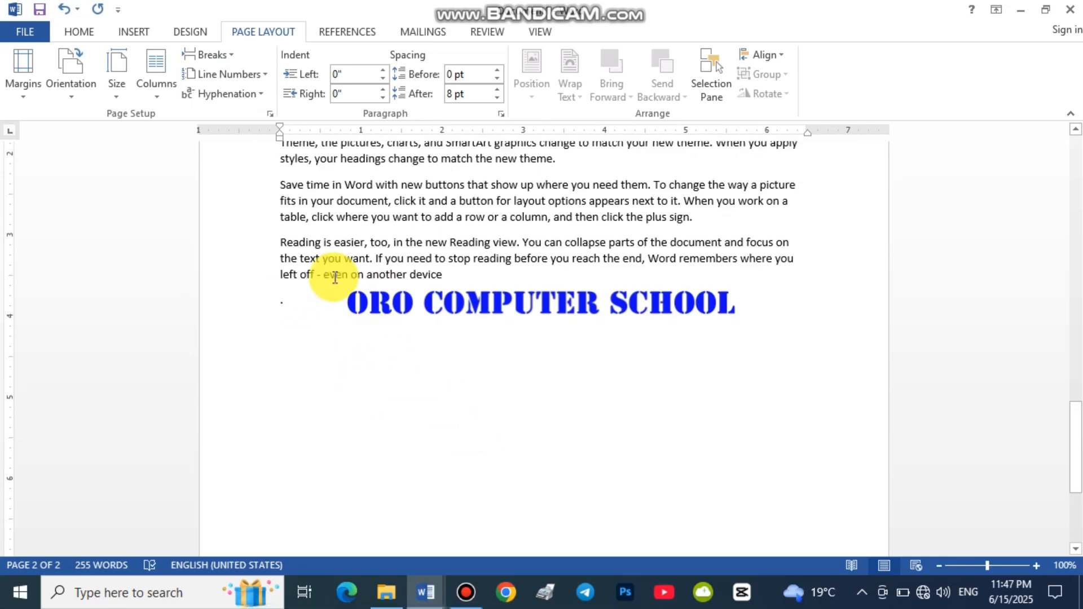
scroll(335, 277, "up", 6)
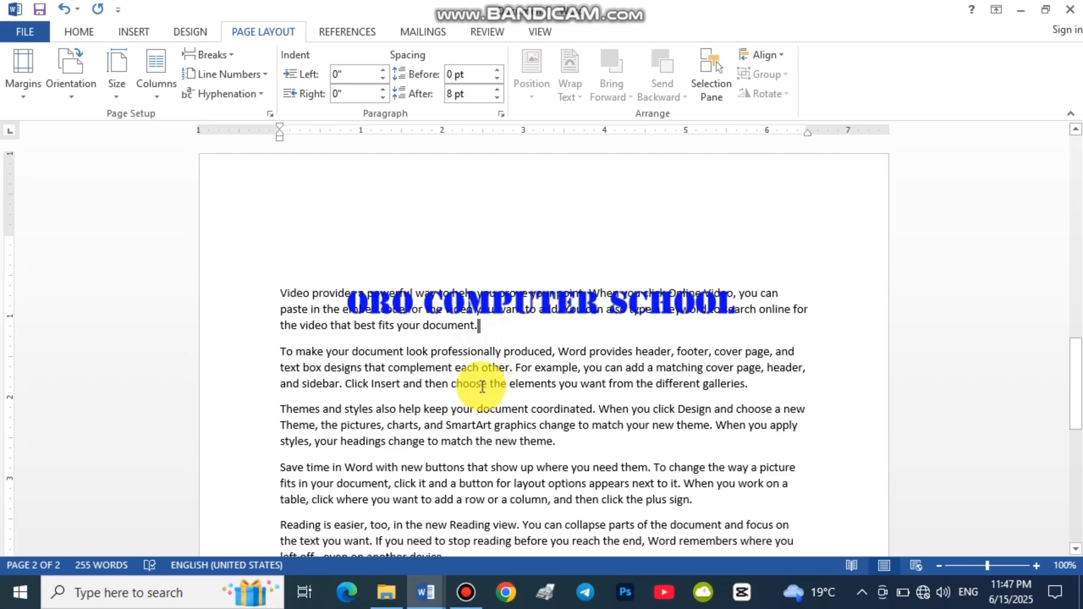
scroll(483, 387, "down", 4)
scroll(459, 379, "up", 8)
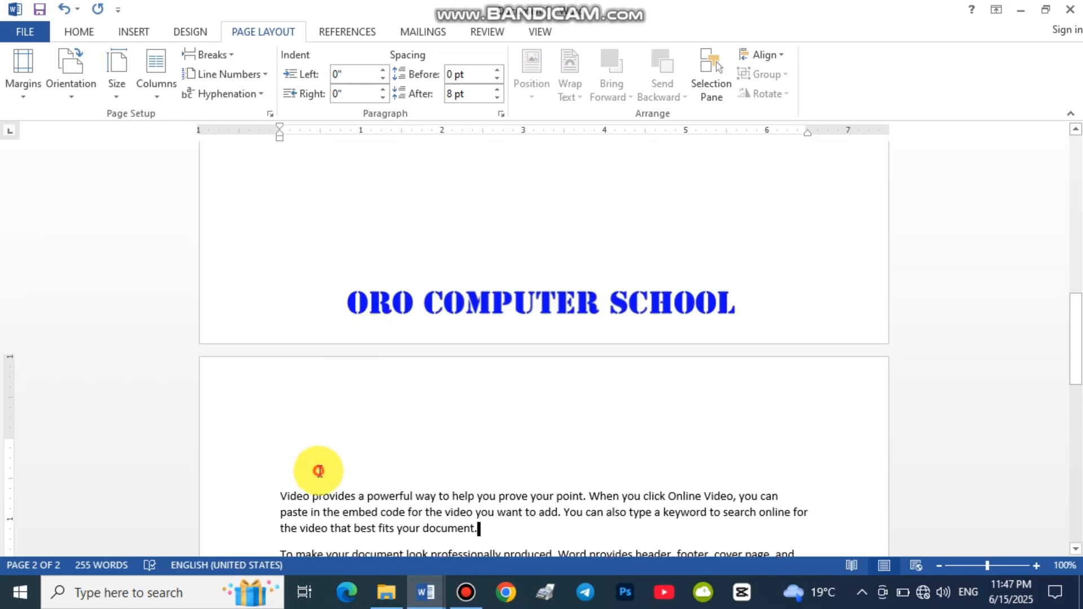
scroll(375, 220, "up", 10)
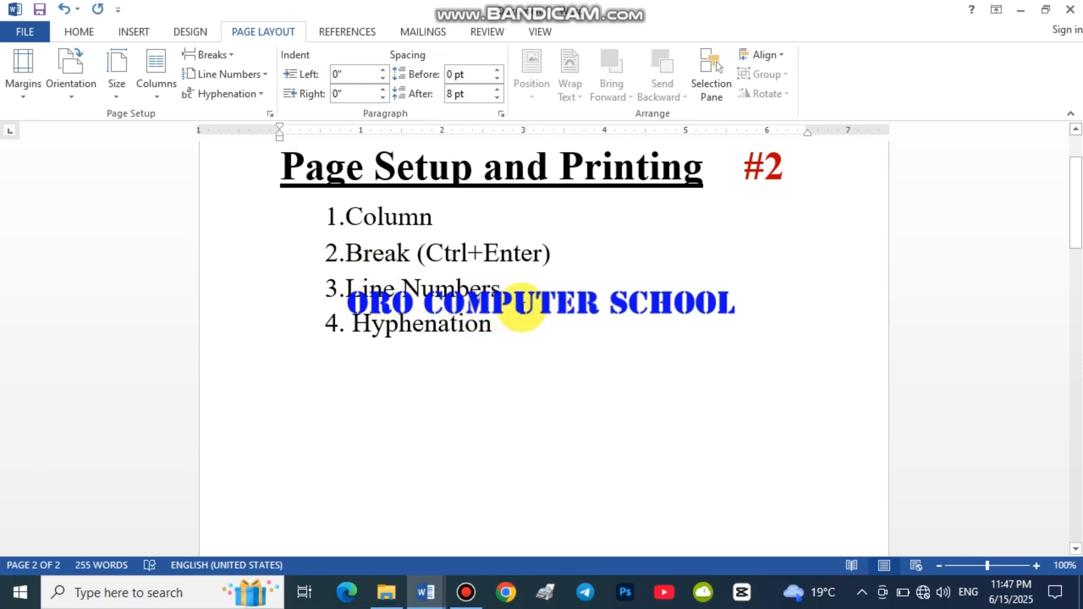
scroll(361, 287, "down", 10)
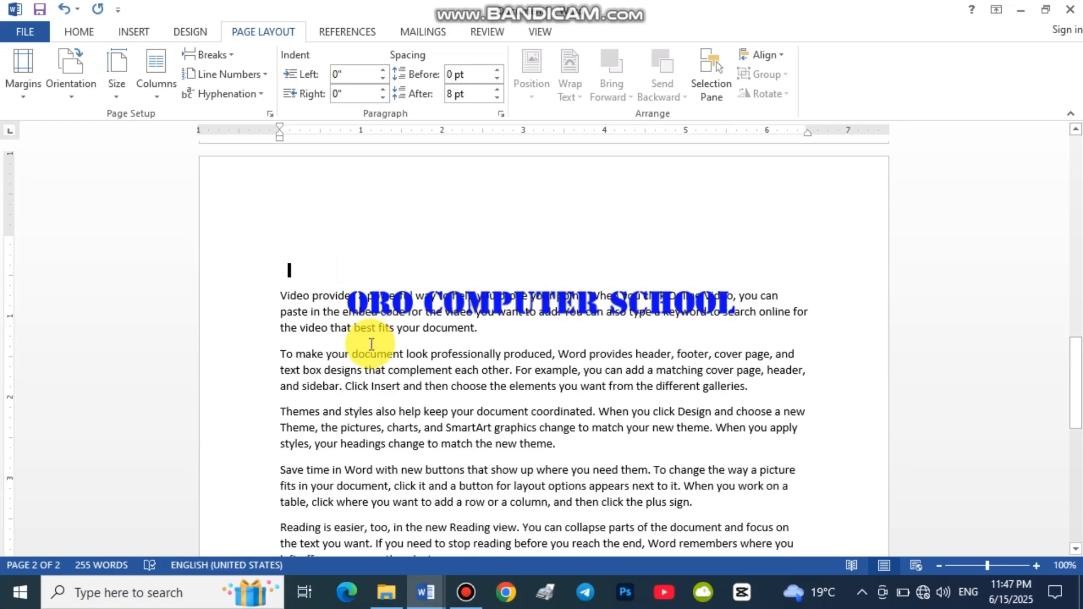
scroll(339, 270, "down", 3)
scroll(316, 315, "up", 3)
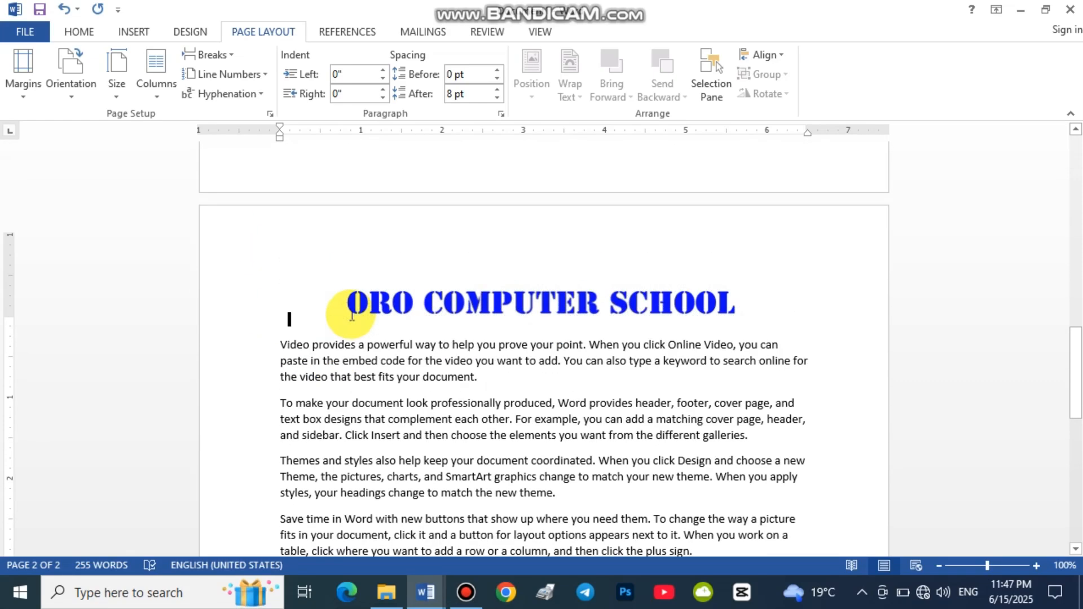
scroll(346, 338, "up", 5)
scroll(290, 451, "down", 3)
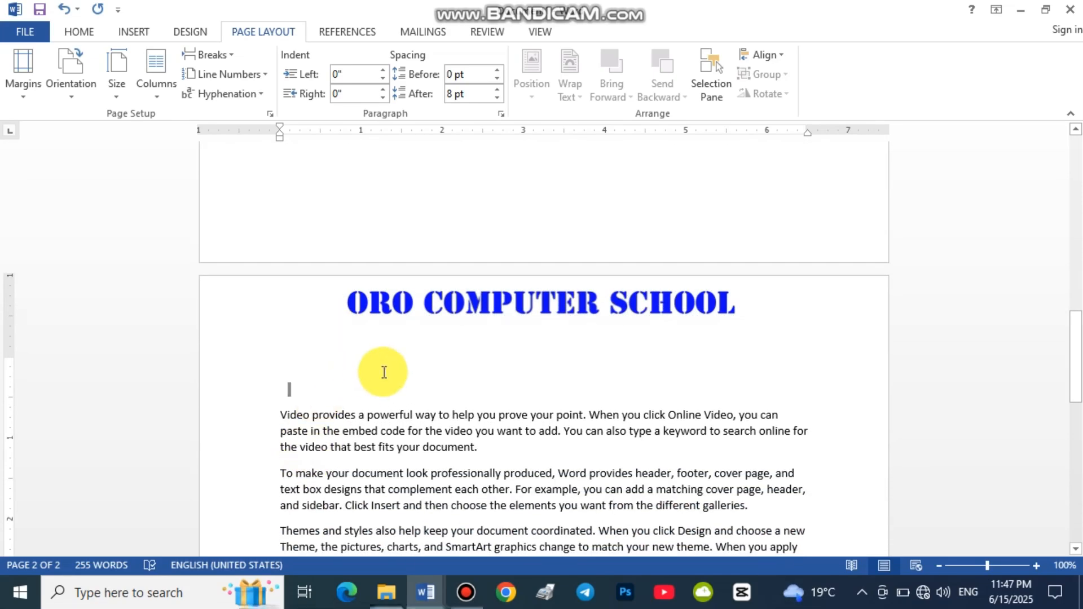
key("Return")
key("Return")
key("Return")
key("Return")
scroll(529, 328, "up", 4)
scroll(516, 341, "down", 9)
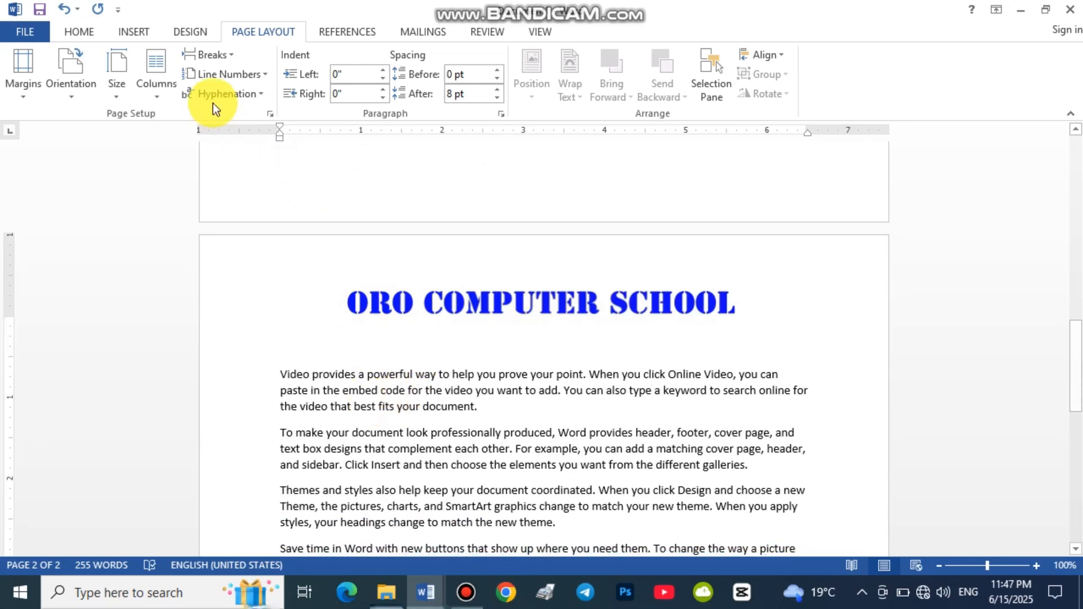
Step: Turn on continuous line numbering and check the line numbers across both pages
left_click(264, 76)
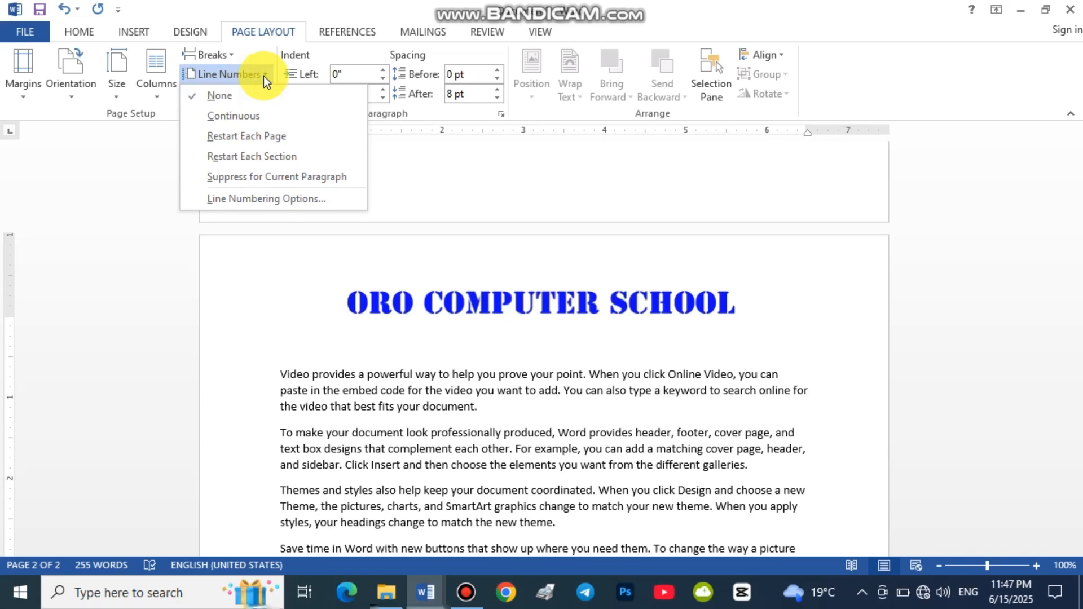
left_click(255, 123)
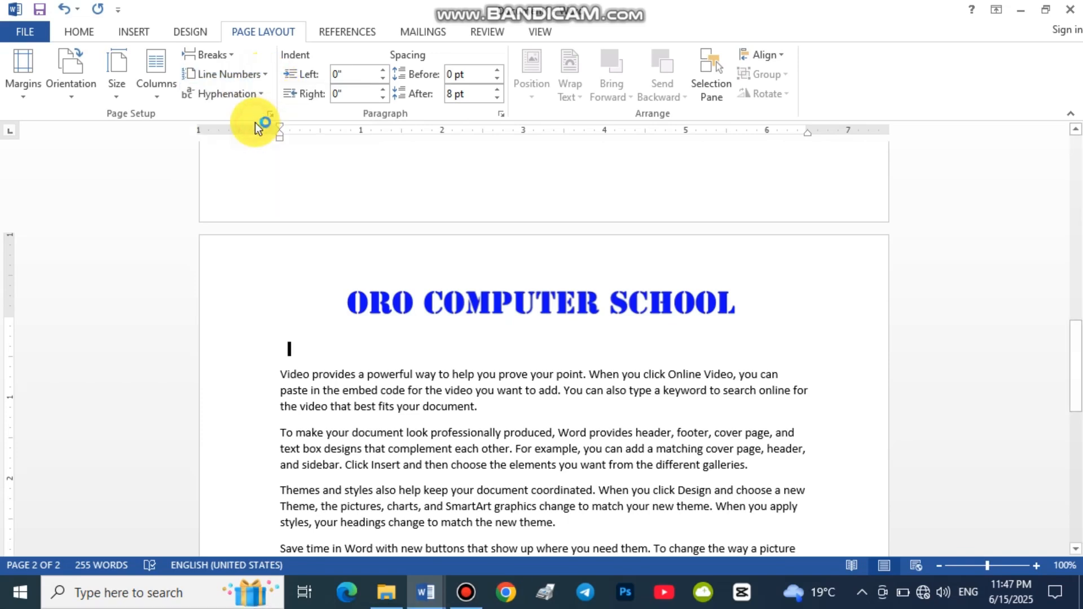
scroll(347, 370, "down", 7)
scroll(347, 366, "up", 12)
scroll(355, 344, "up", 8)
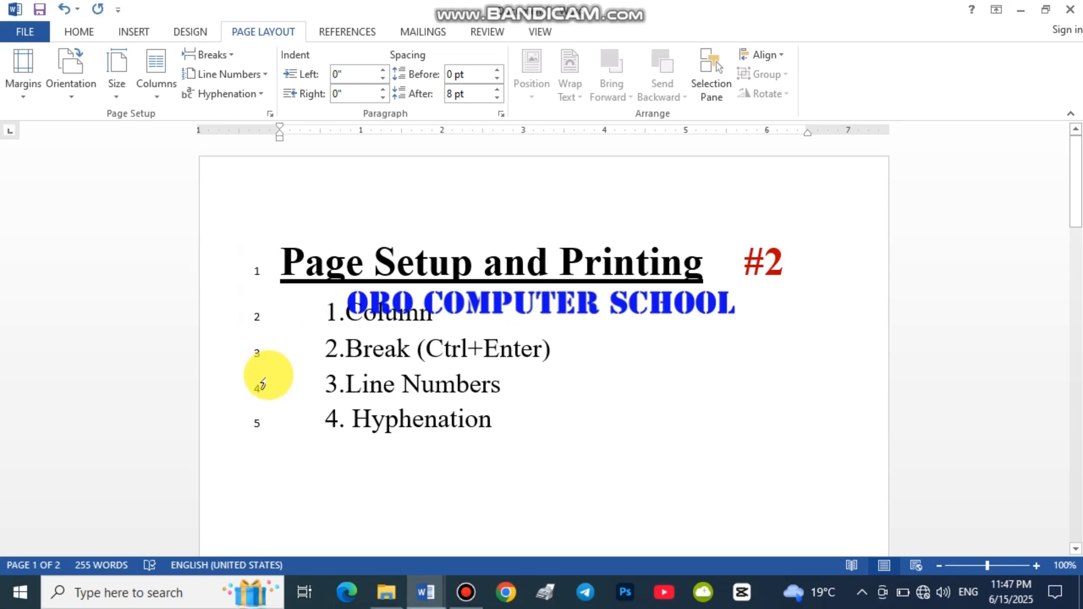
scroll(265, 370, "down", 3)
scroll(445, 311, "down", 8)
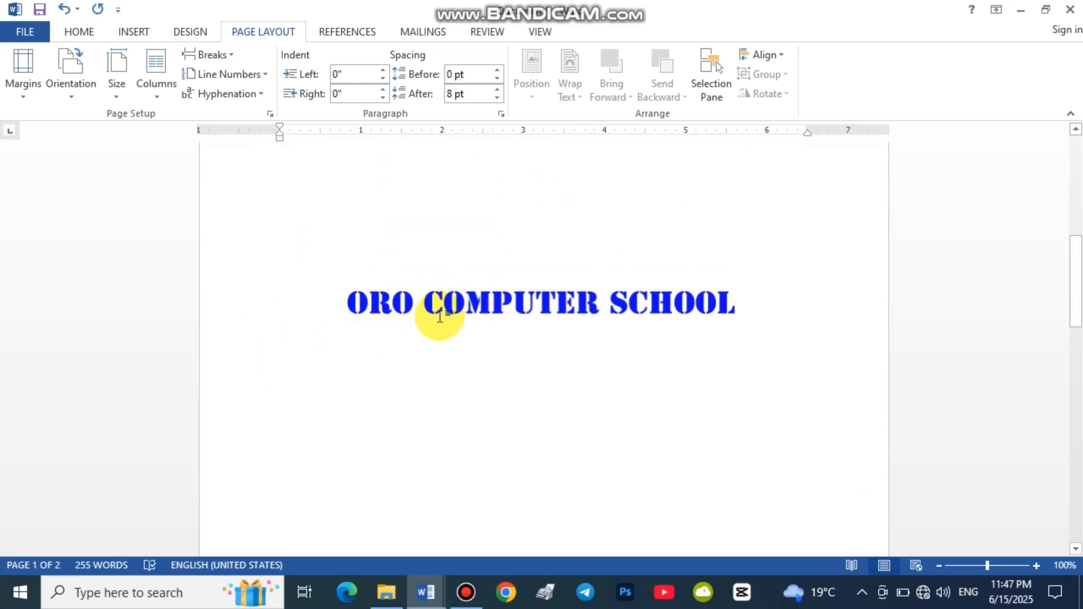
Step: Turn on continuous line numbering for the last line of the document and for the section holding the sample paragraphs
left_click(382, 519)
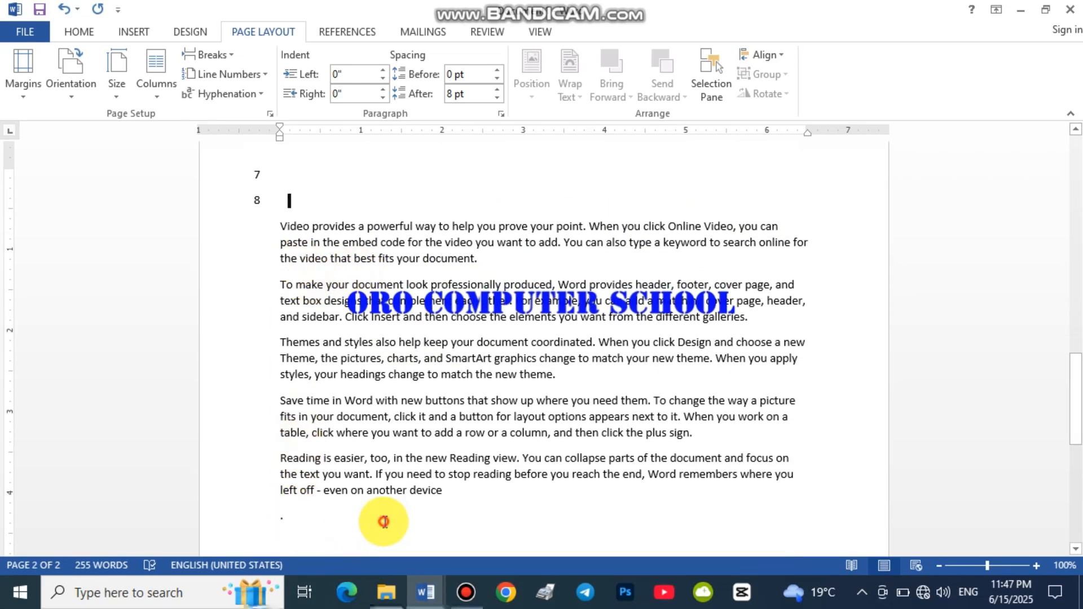
left_click(262, 76)
left_click(273, 120)
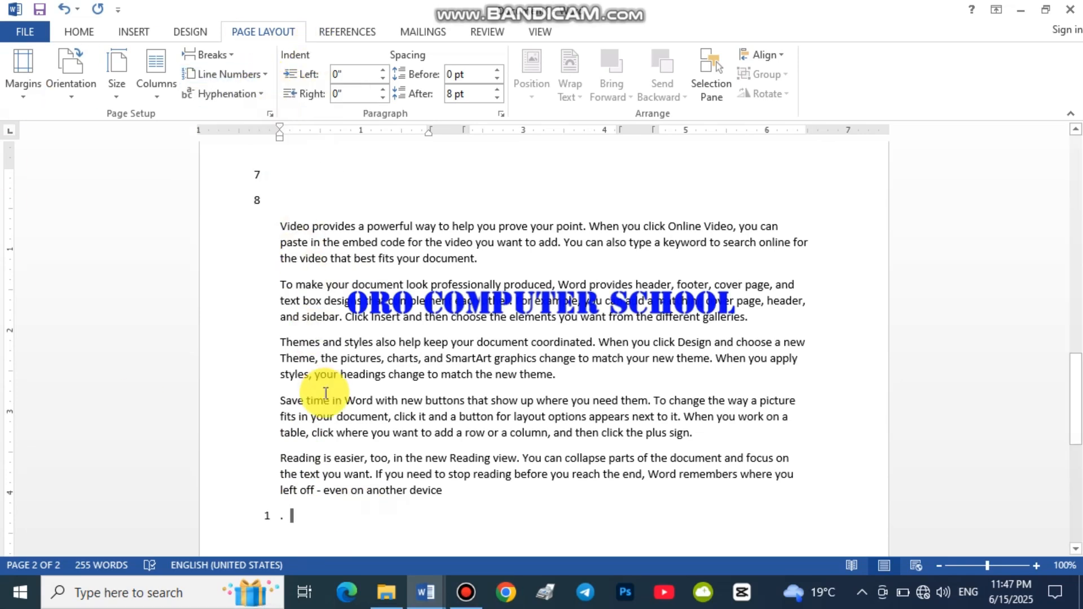
left_click(279, 228)
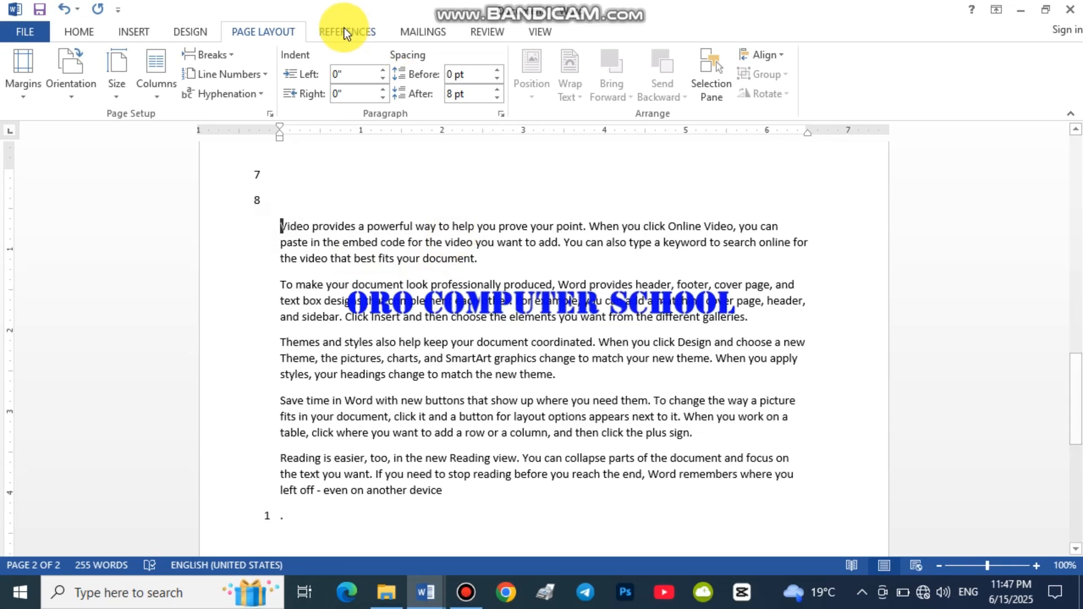
left_click(218, 76)
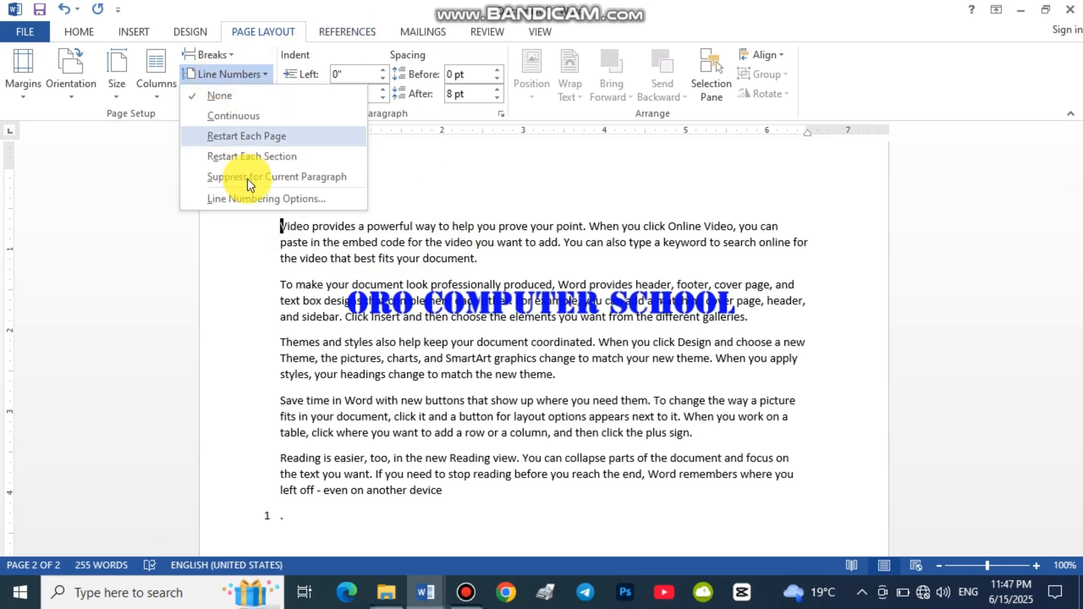
left_click(239, 113)
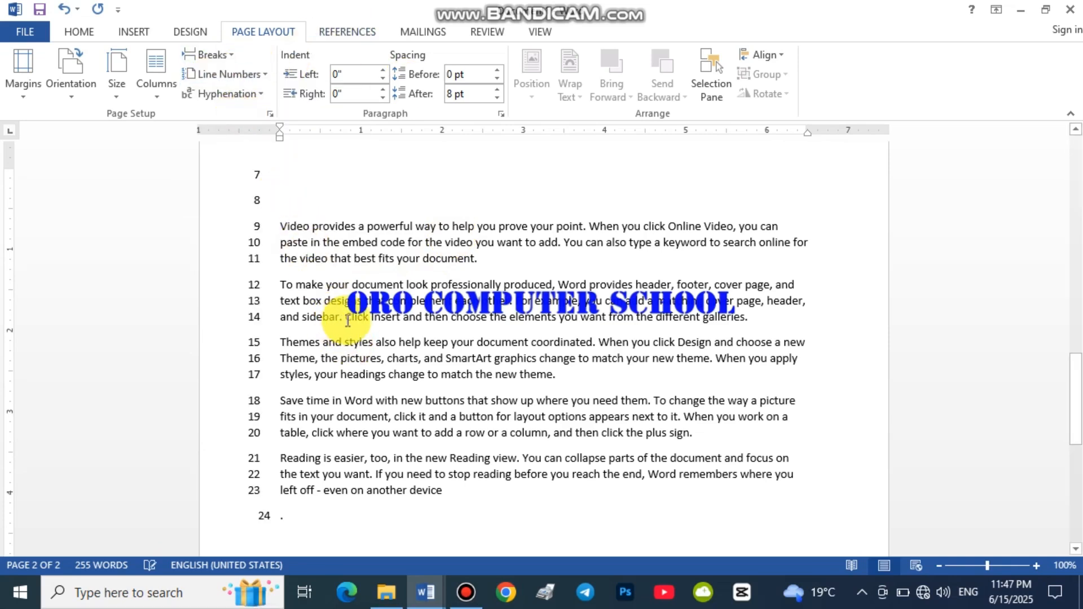
Step: Check the line numbers across both pages and undo all the line numbering
scroll(259, 279, "down", 4)
scroll(294, 265, "up", 3)
scroll(302, 257, "up", 20)
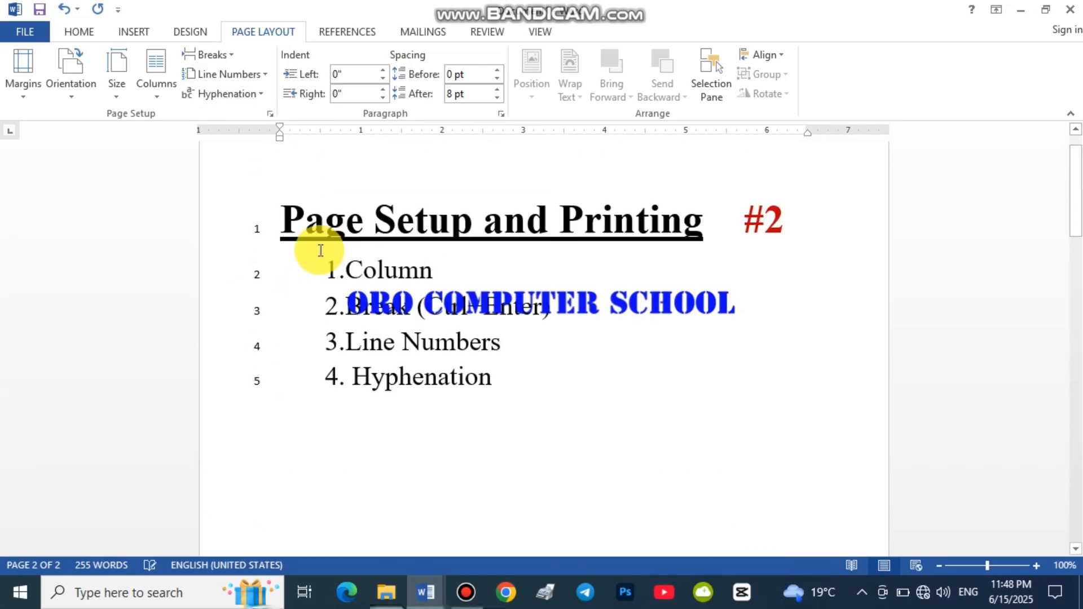
scroll(412, 398, "down", 8)
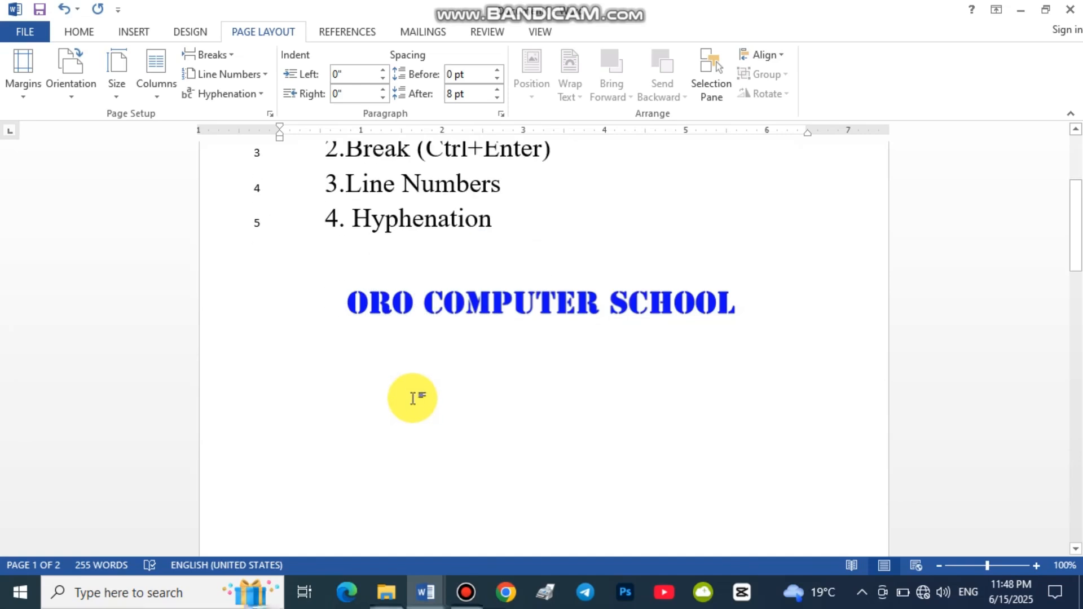
scroll(394, 394, "up", 6)
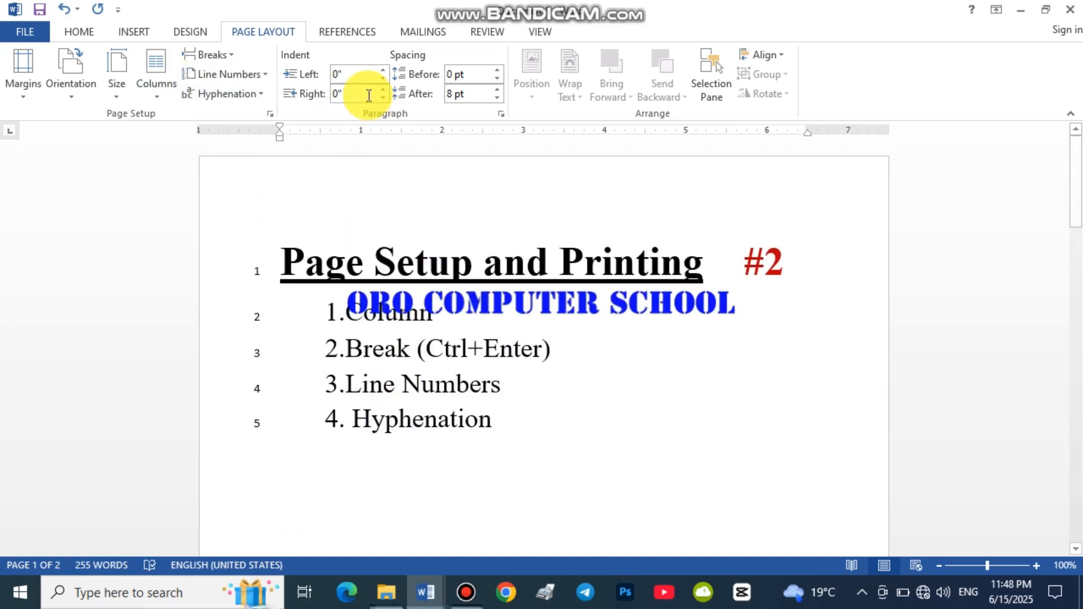
left_click(59, 9)
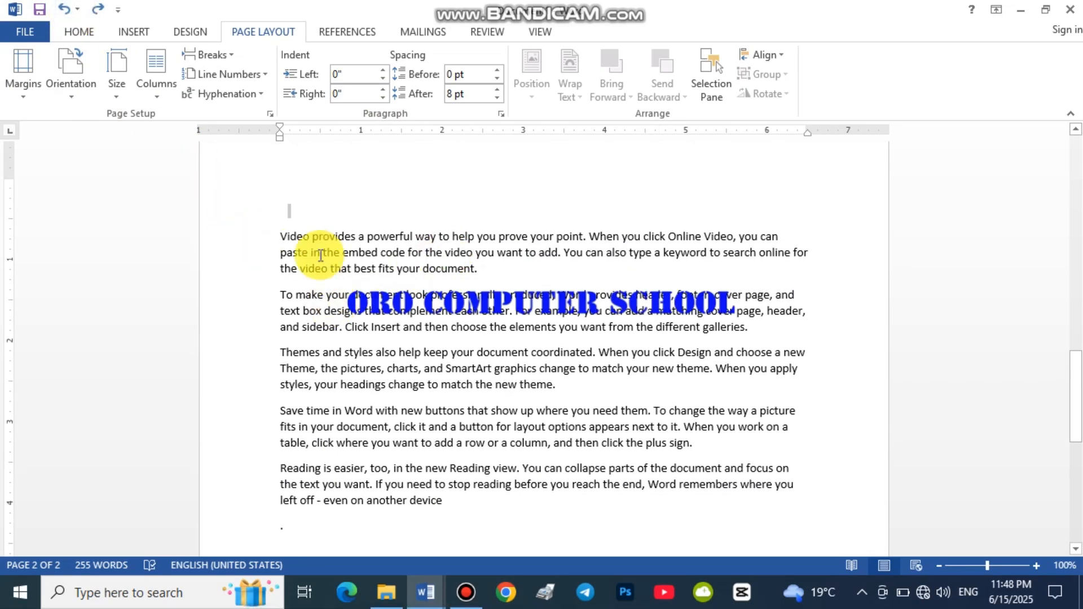
Step: Select the five sample paragraphs, turn on Automatic hyphenation, and check how their line endings break
scroll(313, 237, "up", 1)
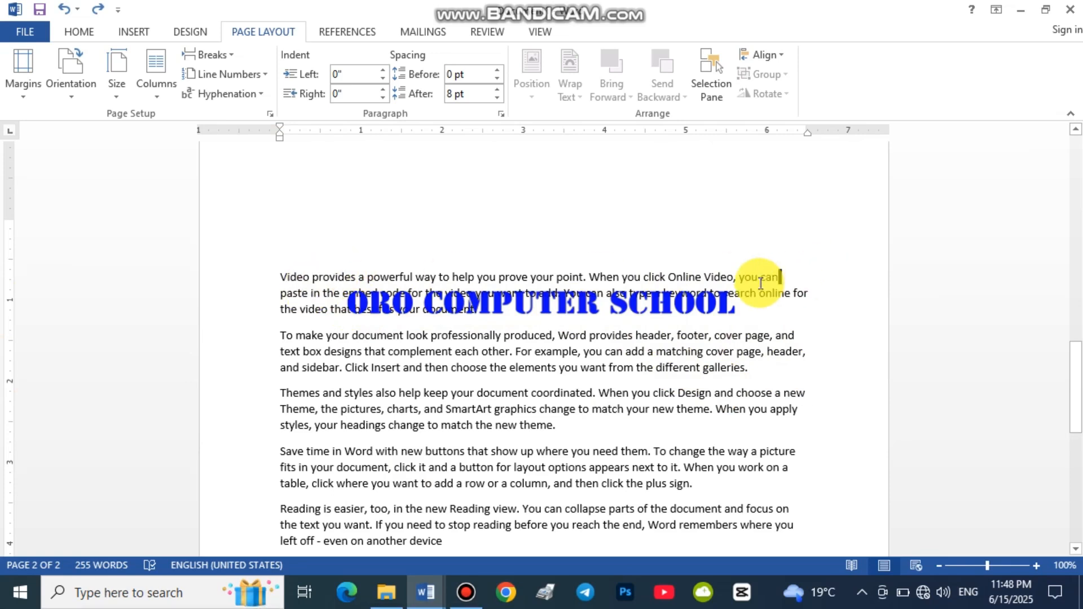
left_click(795, 280)
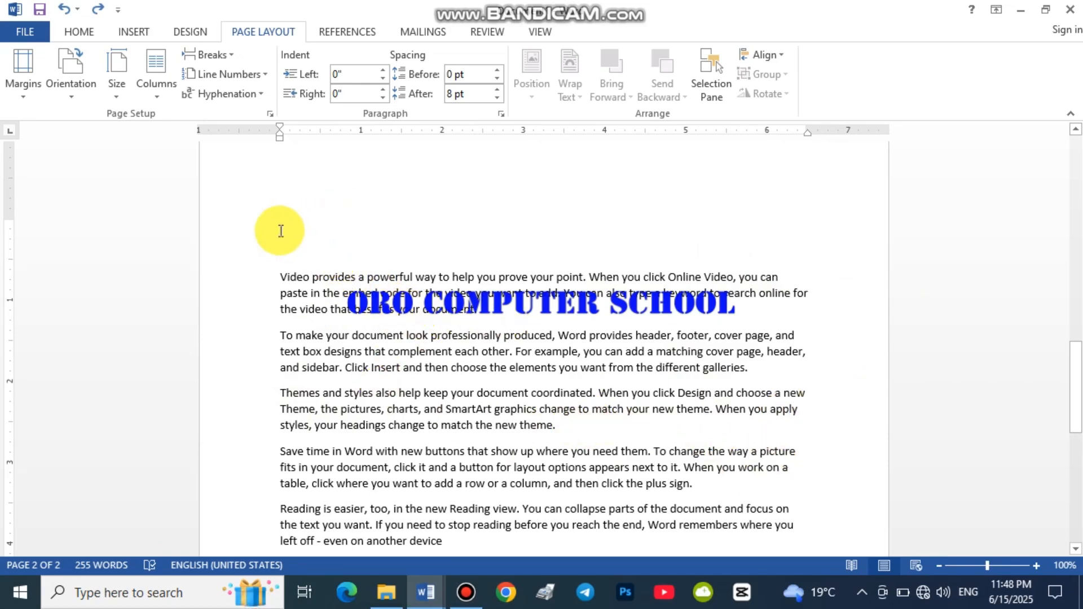
mouse_move(529, 477)
left_mouse_down()
mouse_move(580, 568)
mouse_move(561, 459)
mouse_move(541, 464)
left_mouse_up()
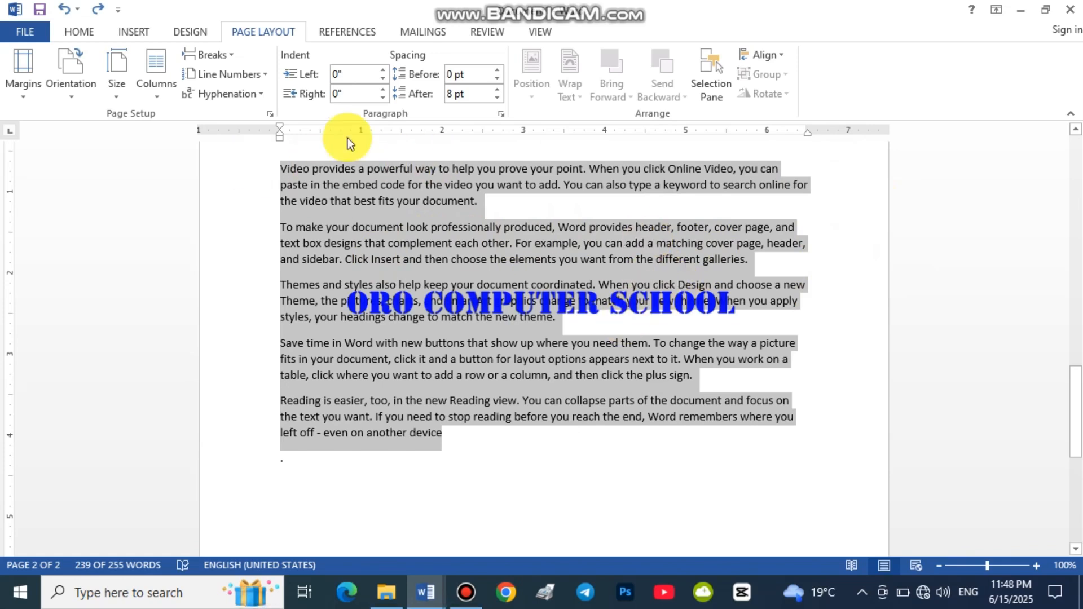
left_click(225, 96)
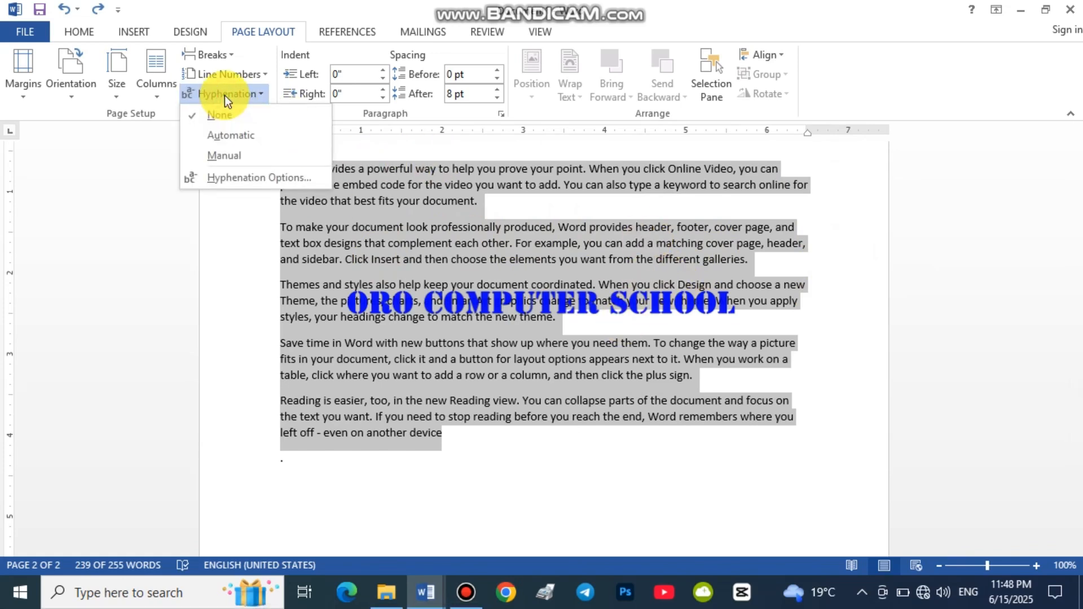
left_click(233, 134)
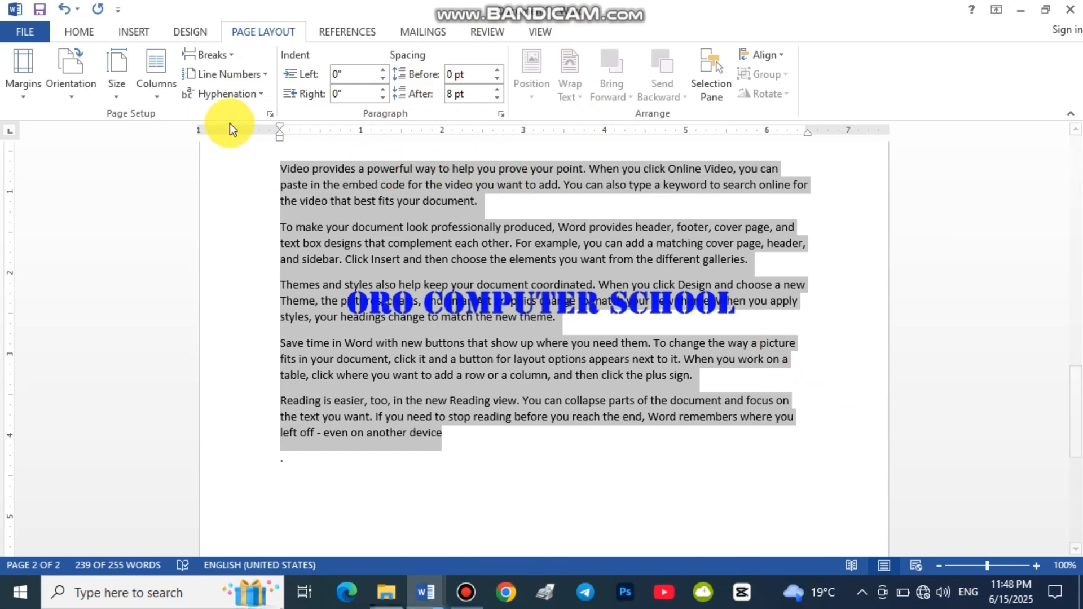
left_click(225, 99)
left_click(228, 136)
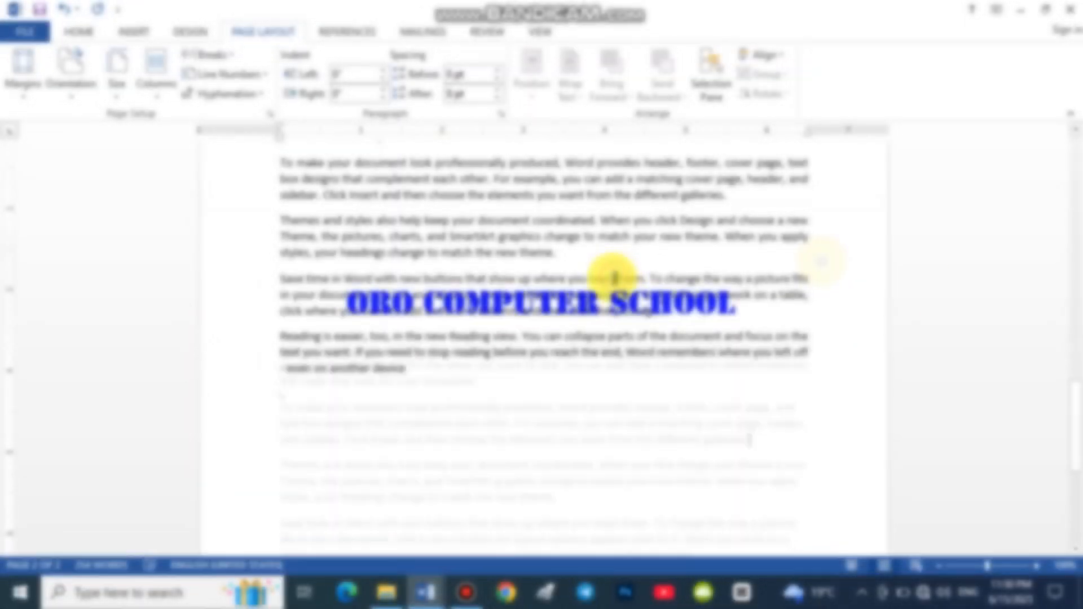
scroll(686, 382, "up", 6)
scroll(752, 394, "down", 6)
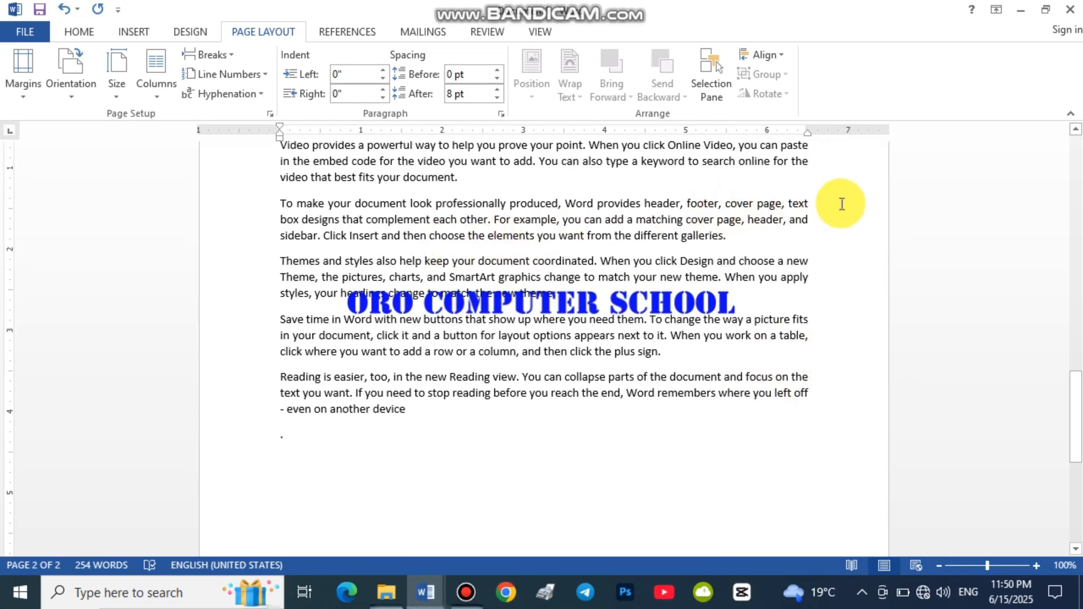
left_click(827, 216)
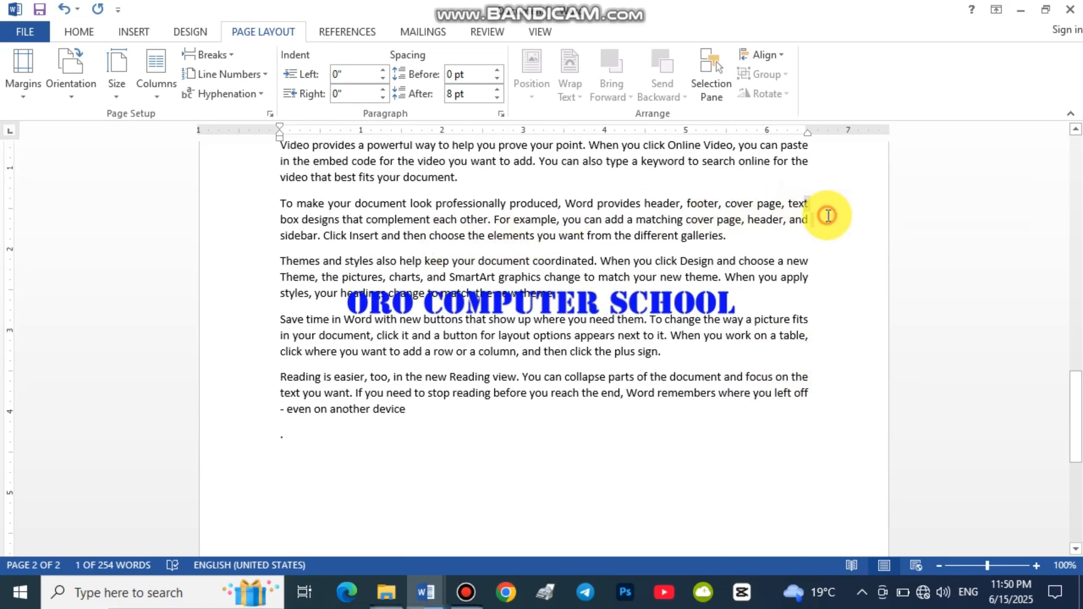
scroll(410, 259, "up", 3)
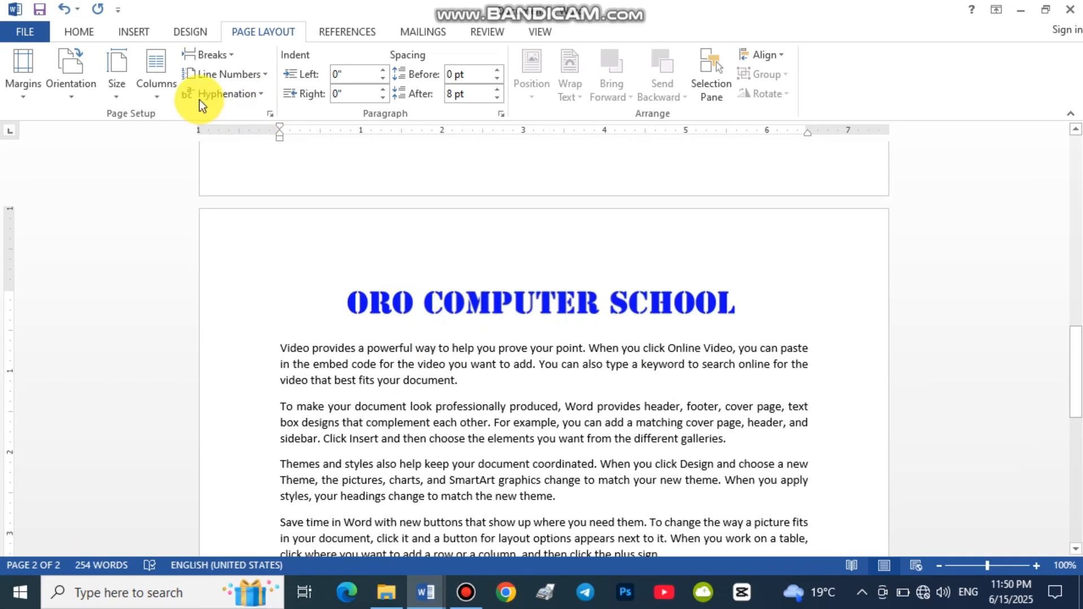
Step: Review the settings in the Hyphenation options dialog, cancel it, and look over the available hyphenation modes
left_click(200, 99)
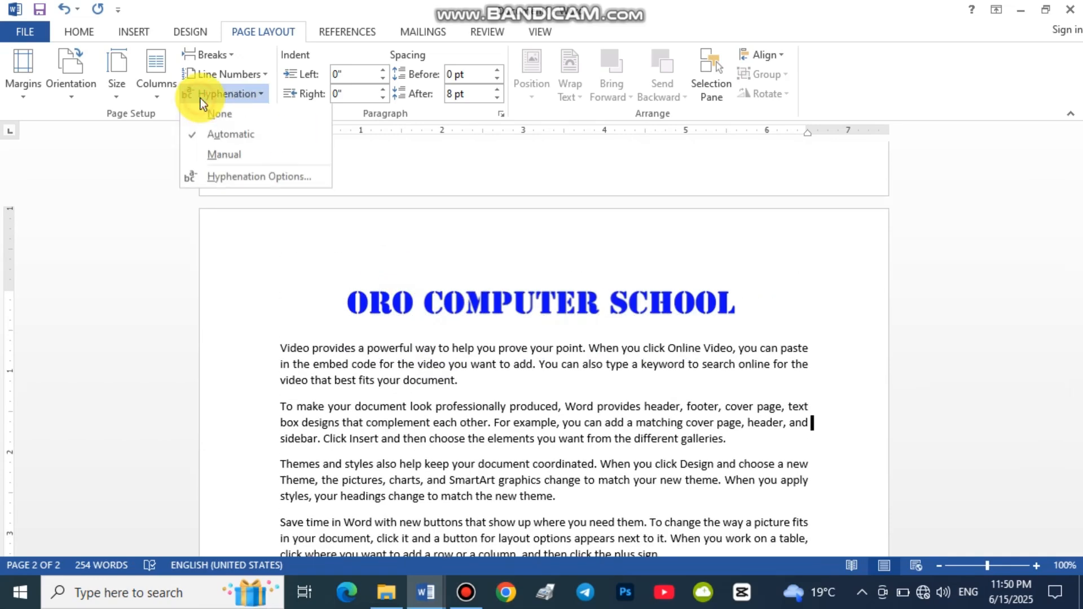
left_click(241, 177)
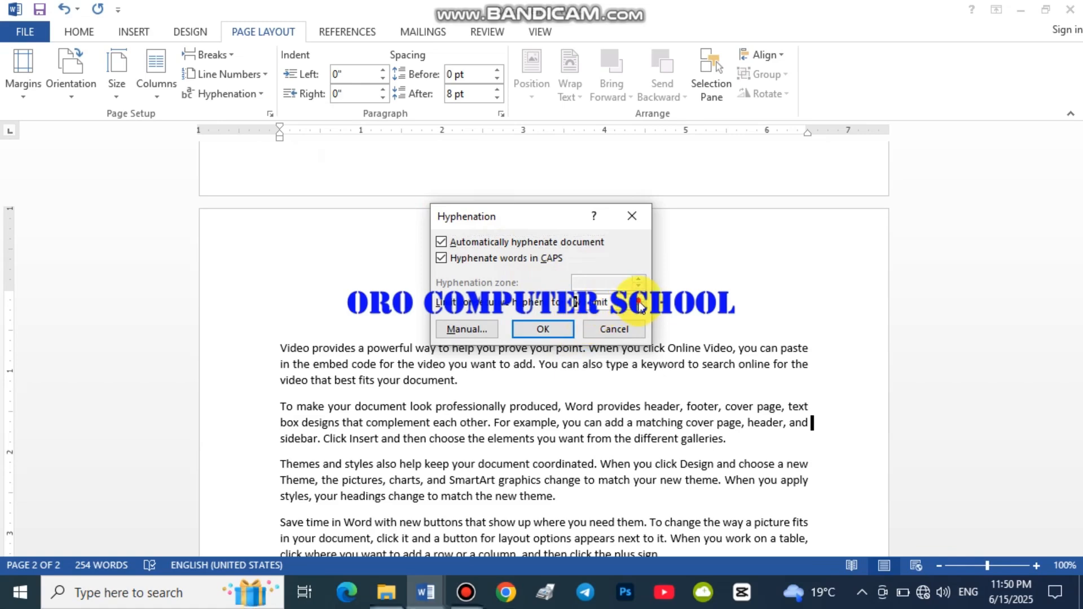
left_click(626, 325)
scroll(530, 265, "up", 1)
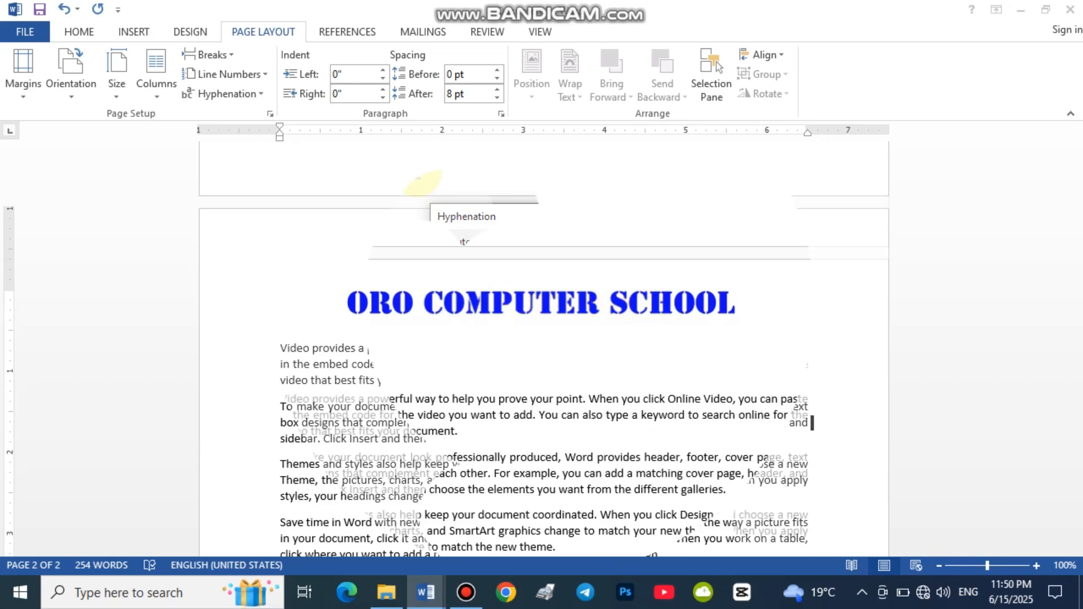
left_click(261, 97)
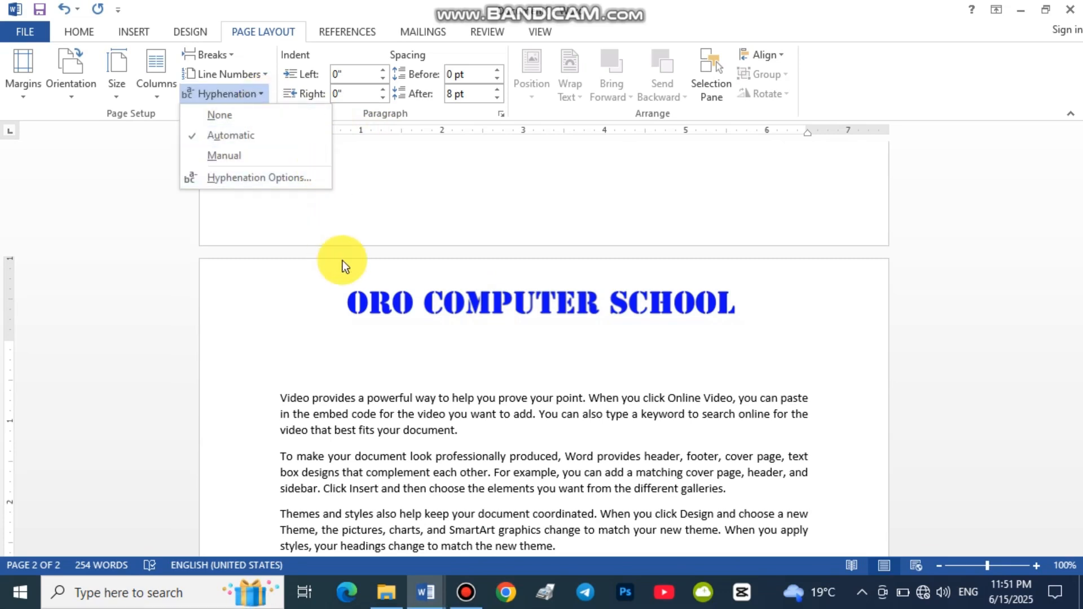
left_click(532, 403)
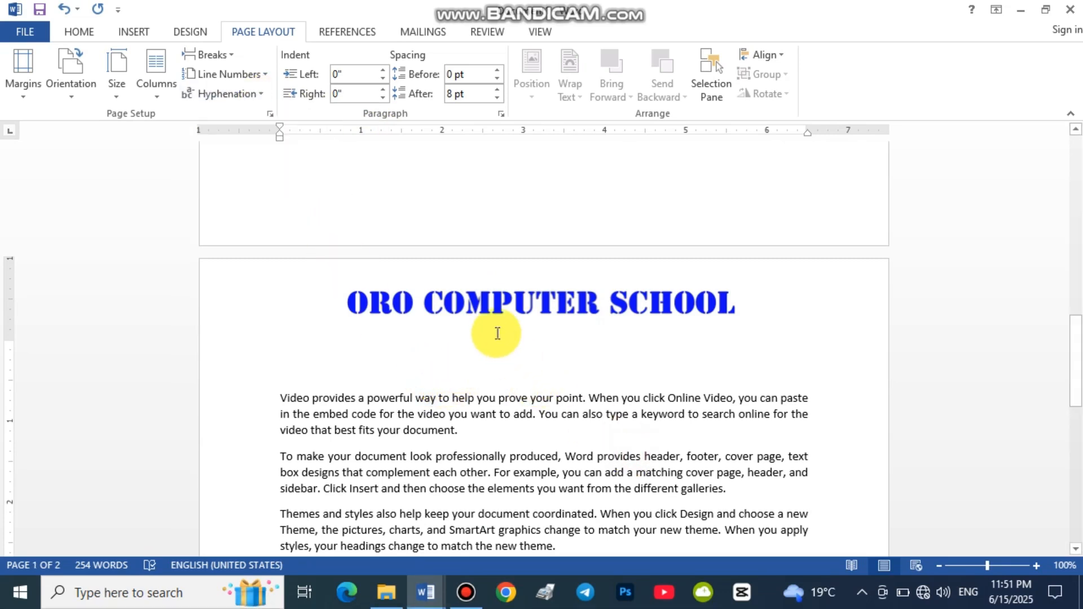